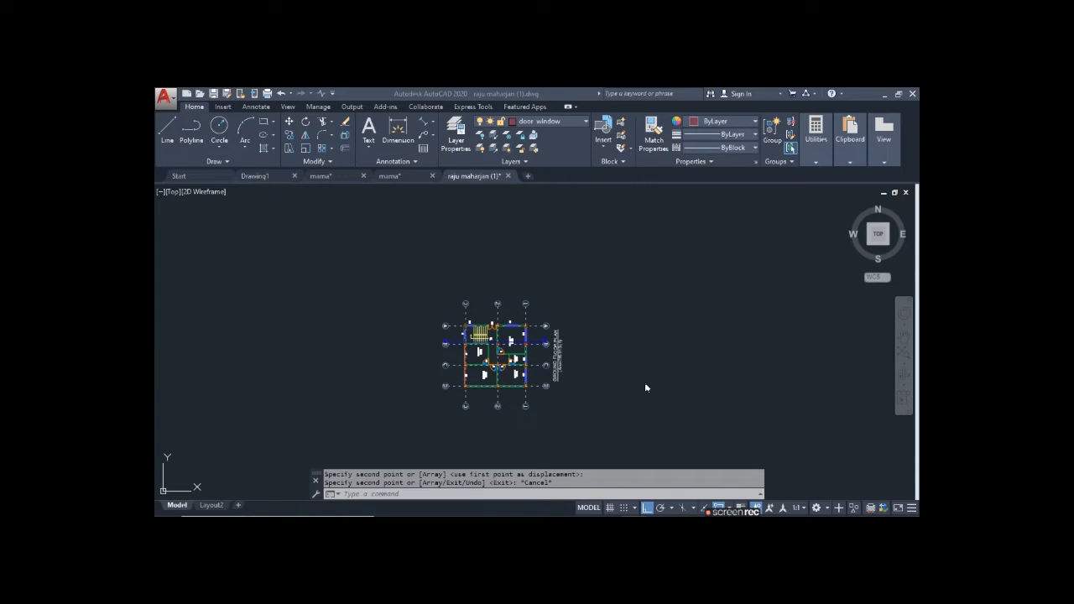
Draw vertical construction lines through the wall faces at grids 3 and 2 on both sides of the staircase
scroll(537, 330, up, 4)
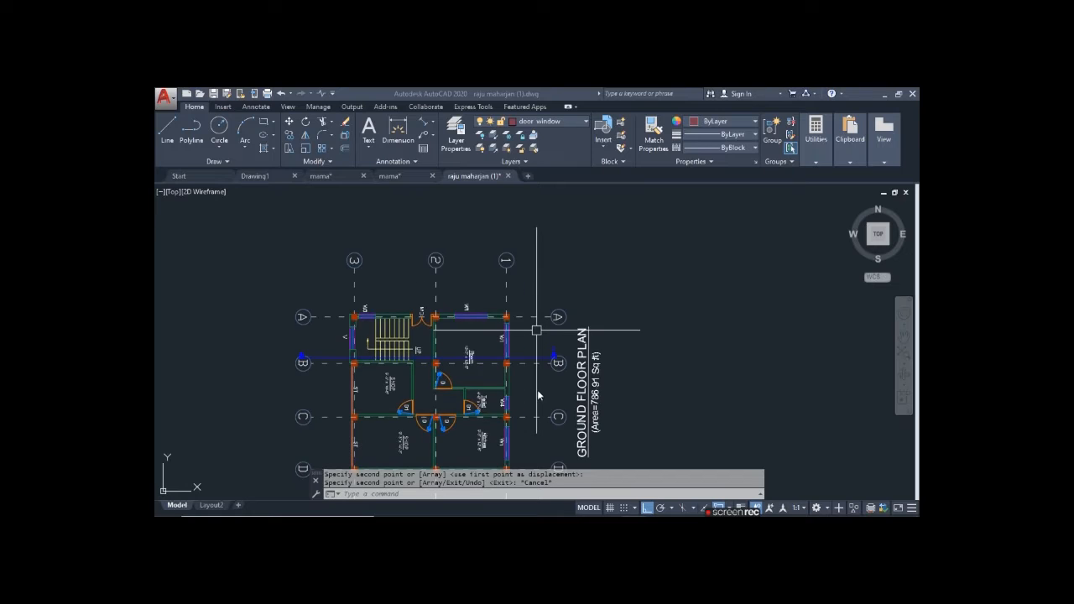
scroll(548, 340, down, 2)
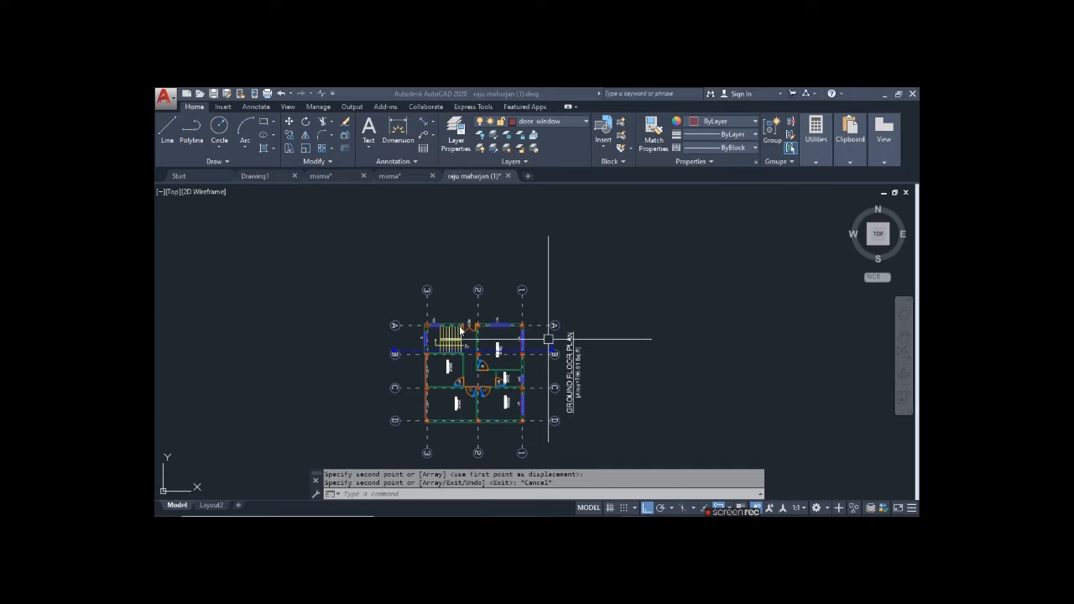
scroll(463, 343, up, 5)
scroll(464, 343, down, 2)
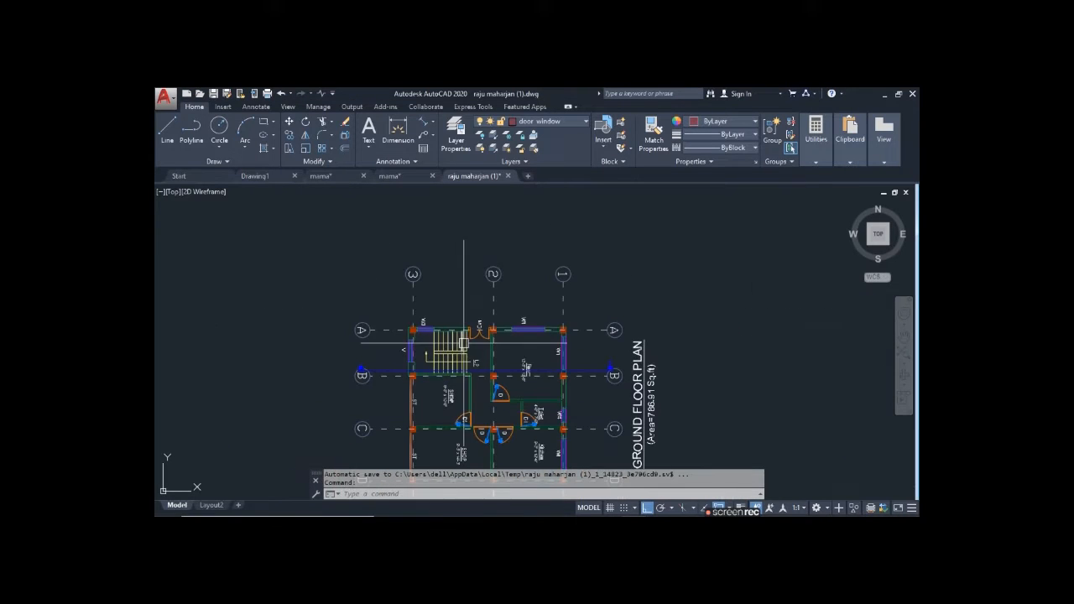
text(xxl)
key(Return)
text(v)
key(Return)
scroll(401, 332, up, 4)
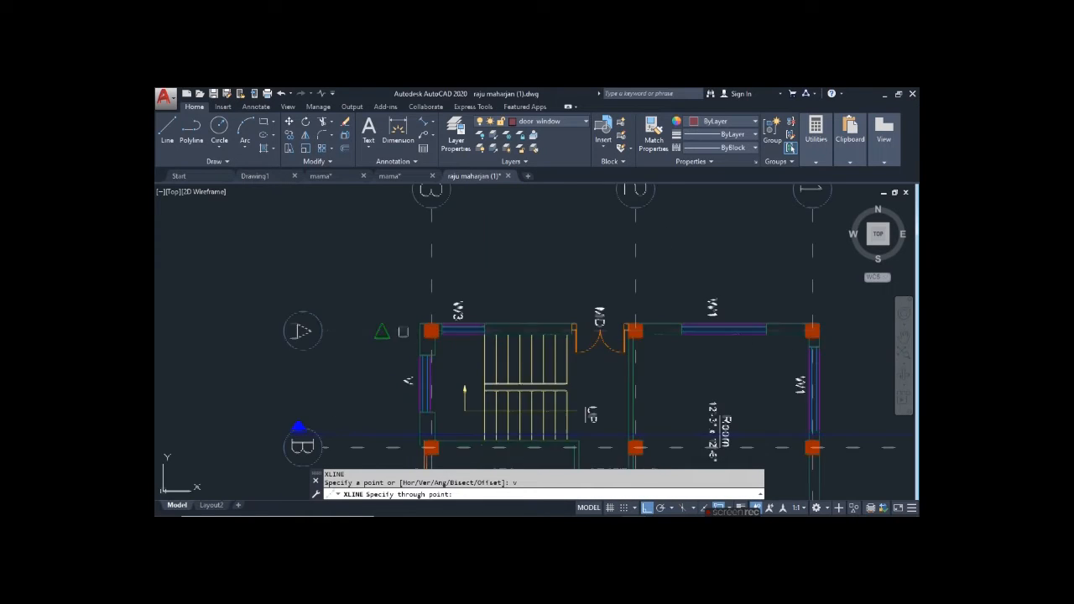
scroll(404, 335, up, 2)
click(445, 361)
click(424, 361)
scroll(358, 354, down, 2)
scroll(585, 365, up, 2)
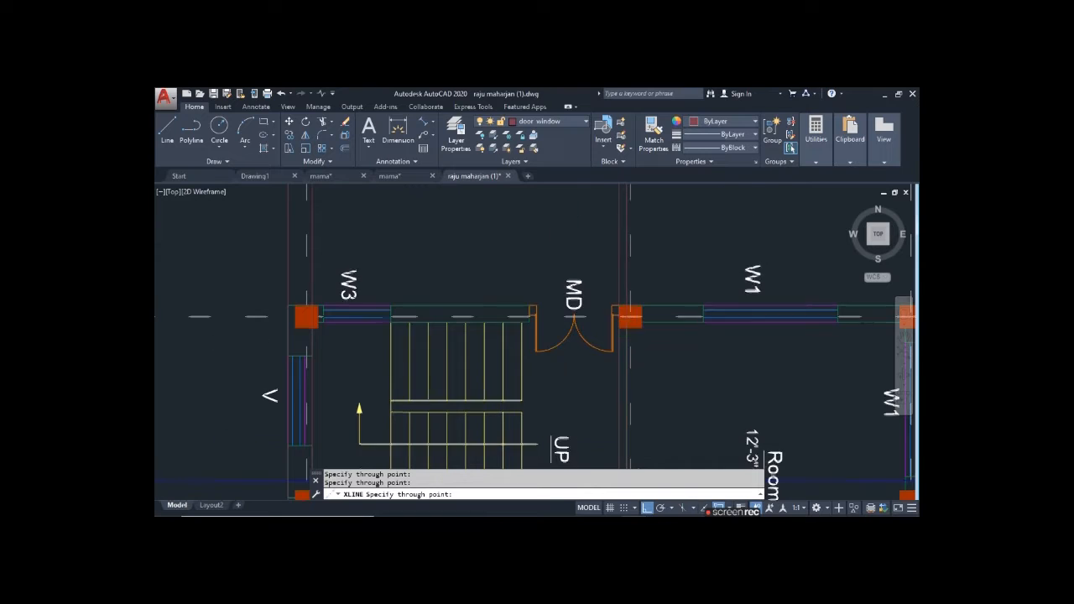
scroll(446, 386, down, 6)
middle_drag(454, 302, 459, 400)
key(Escape)
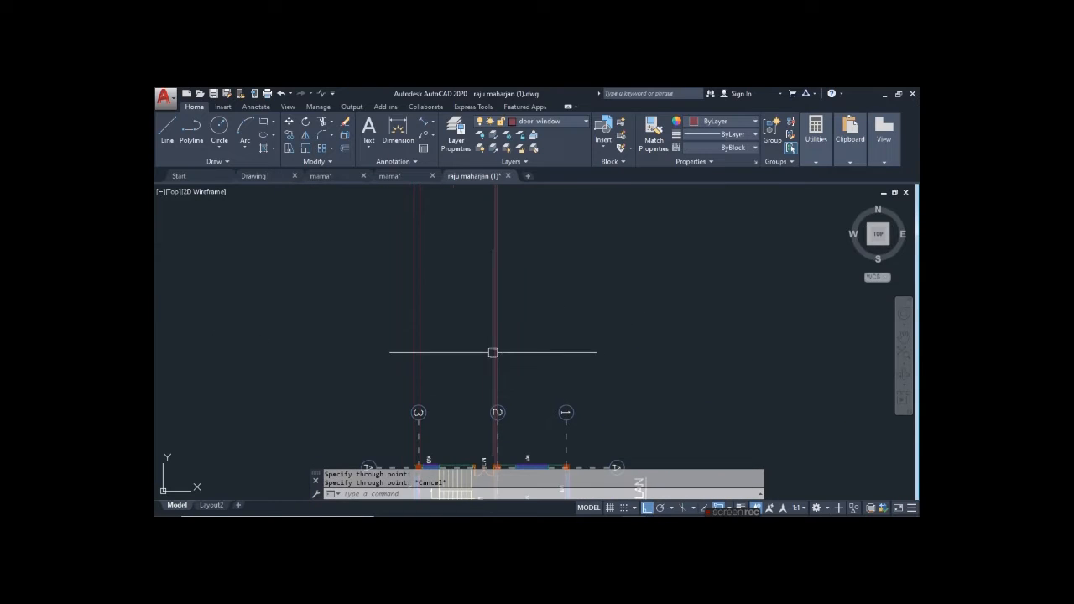
Draw one horizontal construction line above the floor plan, crossing the projected vertical wall lines
key(Return)
text(h)
key(Return)
click(460, 328)
scroll(456, 328, up, 2)
key(Escape)
Offset the horizontal construction line upward by 9'5"
text(o)
key(Return)
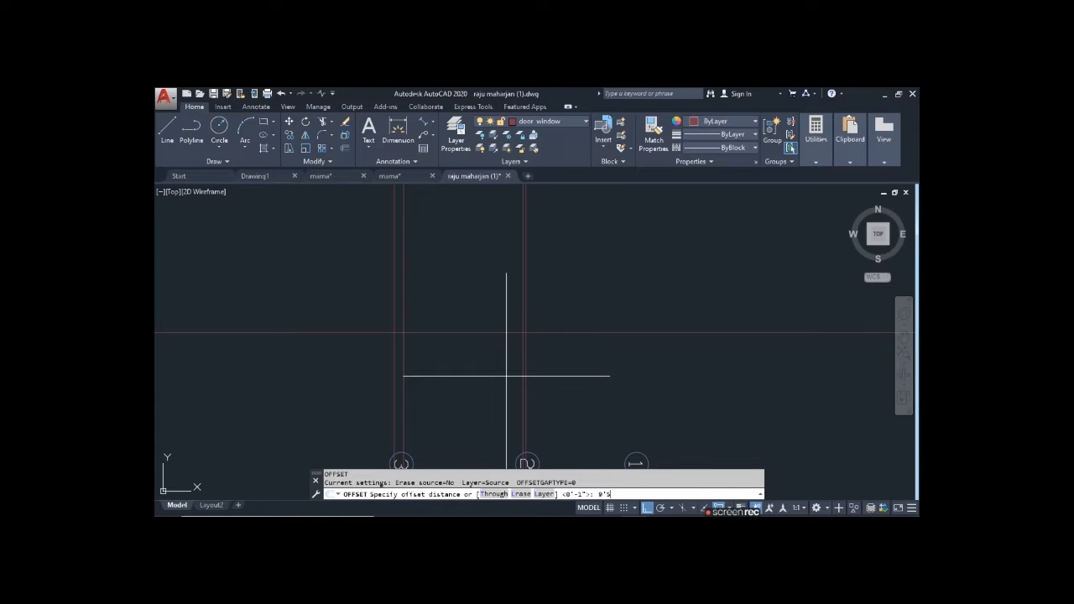
key(Return)
click(475, 332)
click(461, 260)
key(Escape)
Offset the upper horizontal line 5" downward to form the upper slab thickness
key(Return)
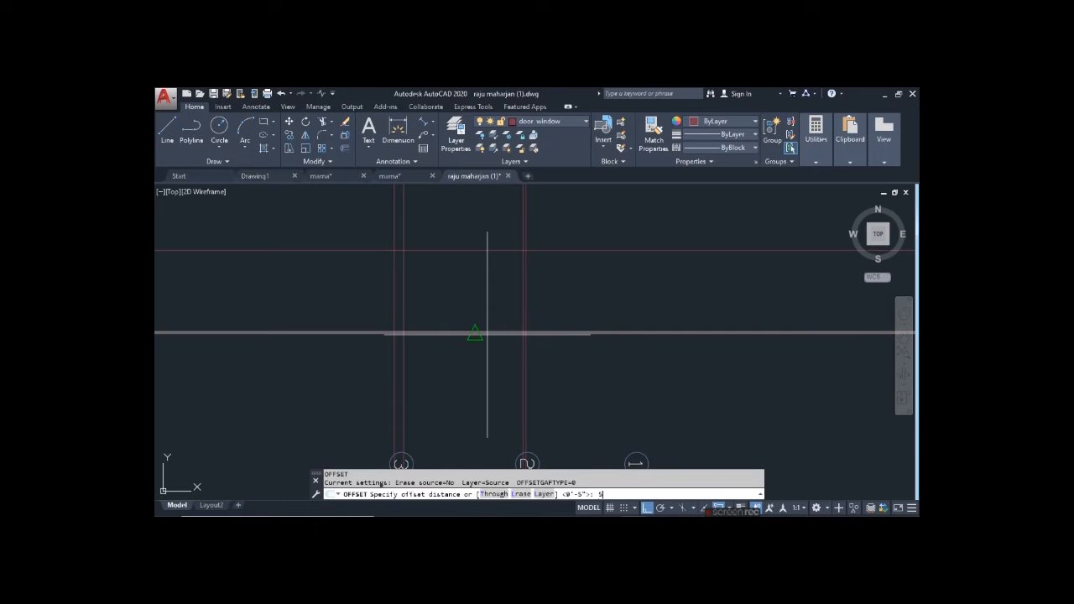
key(Return)
click(478, 251)
click(445, 262)
key(Escape)
Trim the horizontal lines that run past the outer wall lines on both sides
text(tr)
key(Return)
key(Return)
click(617, 390)
click(586, 234)
click(373, 367)
click(324, 217)
Trim the vertical lines below the lowest horizontal line and erase their leftover pieces beneath the floor plan
scroll(389, 299, down, 3)
click(525, 343)
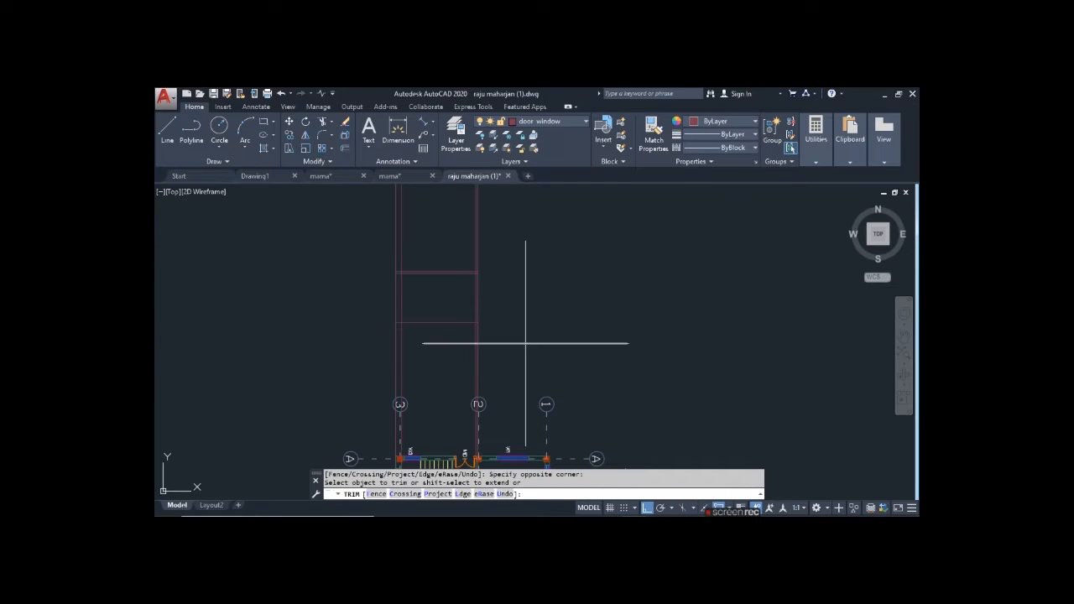
click(364, 355)
key(Escape)
scroll(450, 300, down, 4)
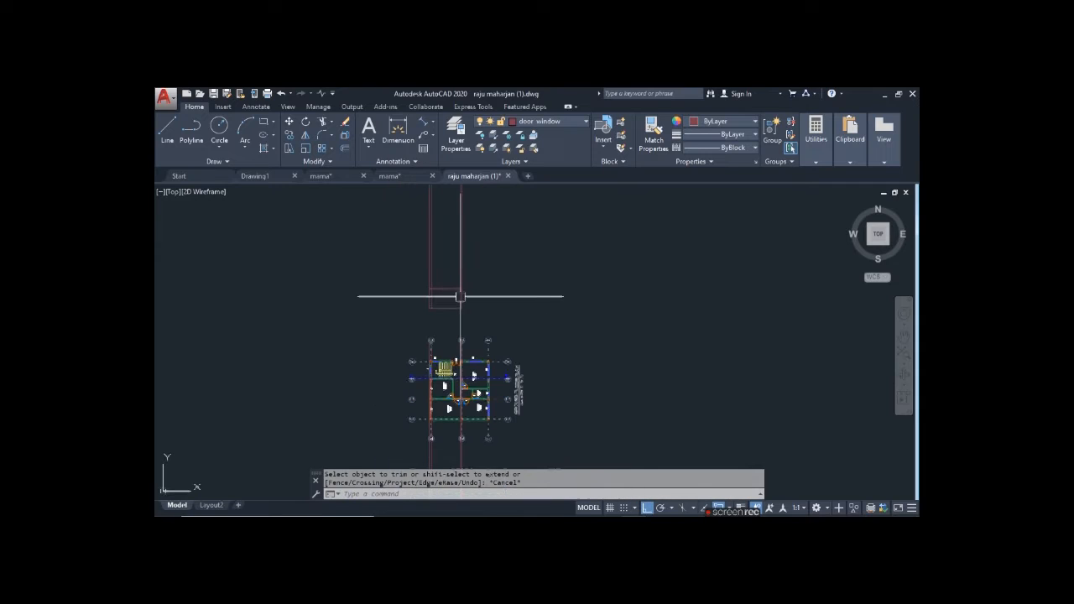
click(475, 443)
click(403, 458)
key(Delete)
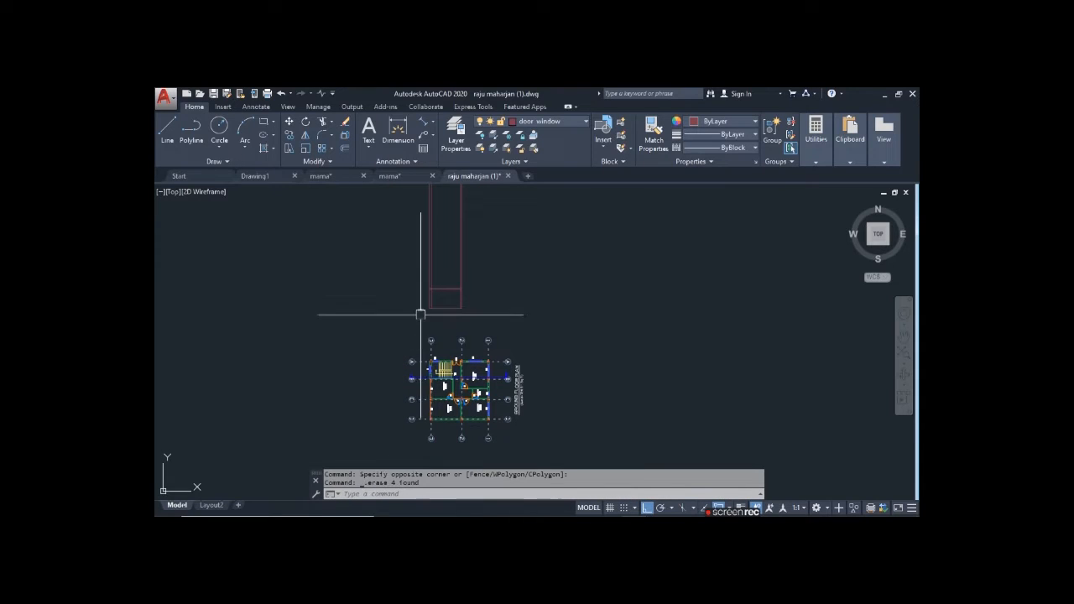
Offset the lowest horizontal line downward to form a floor slab as thick as the upper one
scroll(419, 312, up, 5)
text(o)
key(Return)
text(6)
key(Return)
click(453, 377)
click(444, 401)
key(Escape)
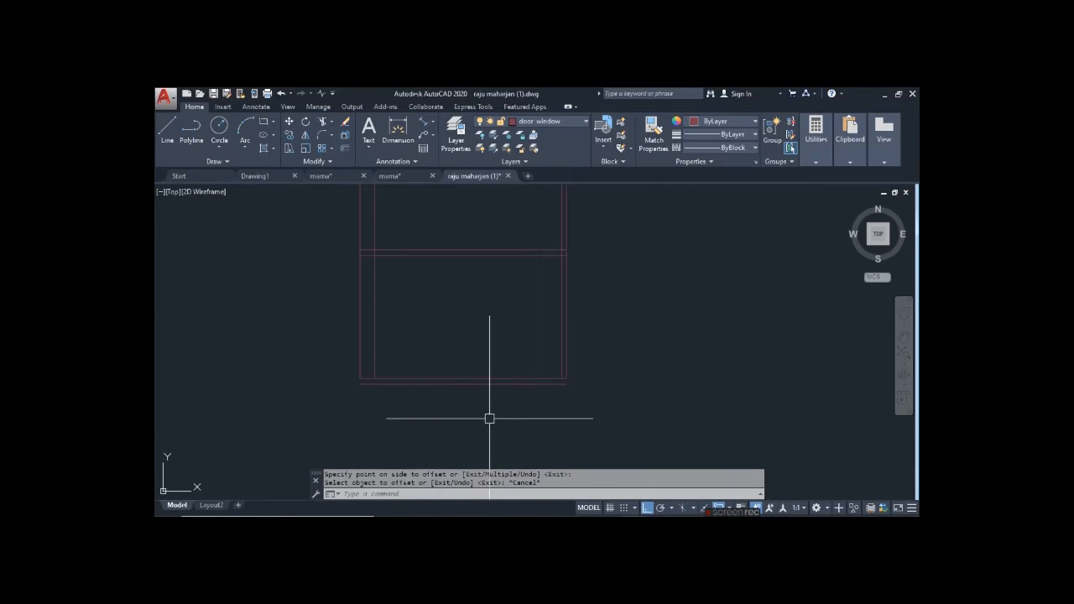
Extend the vertical wall lines on both sides down to the bottom line of the floor slab
text(ex)
key(Return)
key(Return)
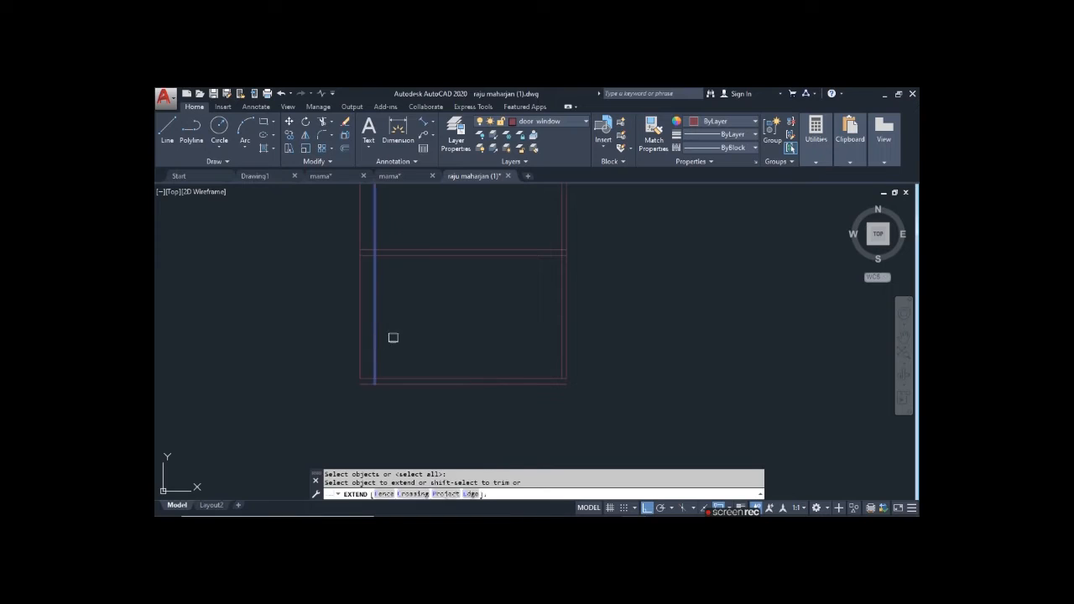
click(394, 337)
click(347, 338)
click(586, 344)
click(545, 355)
scroll(547, 372, up, 4)
key(Escape)
Trim the inner wall lines back to the top line of the floor slab
text(tr)
key(Return)
key(Return)
key(Return)
scroll(657, 381, down, 5)
scroll(442, 381, up, 5)
scroll(411, 391, down, 3)
key(Escape)
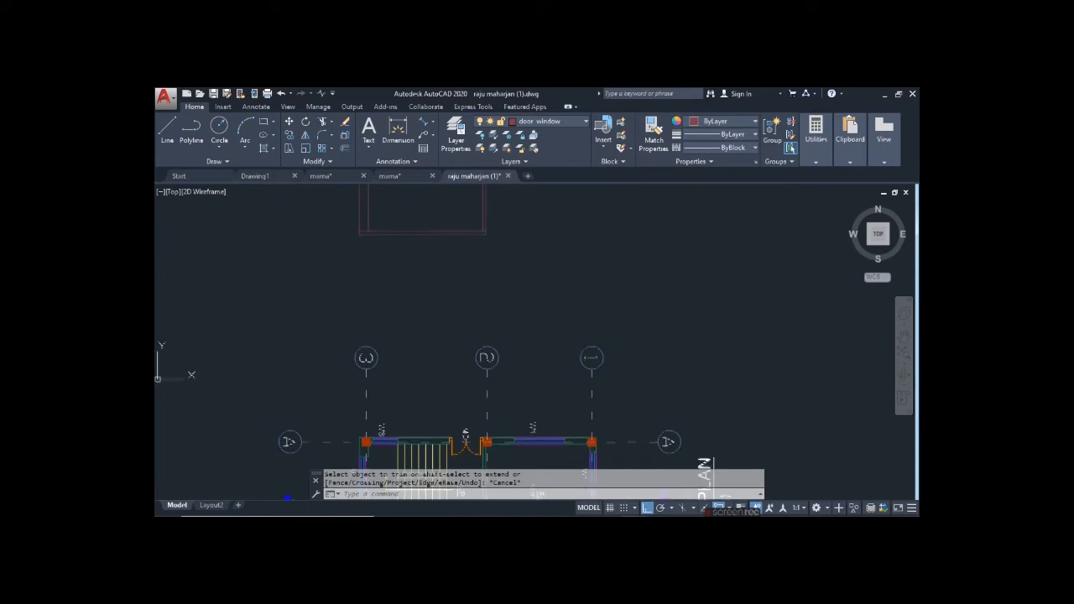
Examine the staircase's treads, landing and up direction in the ground floor plan
scroll(432, 394, down, 3)
scroll(419, 445, up, 2)
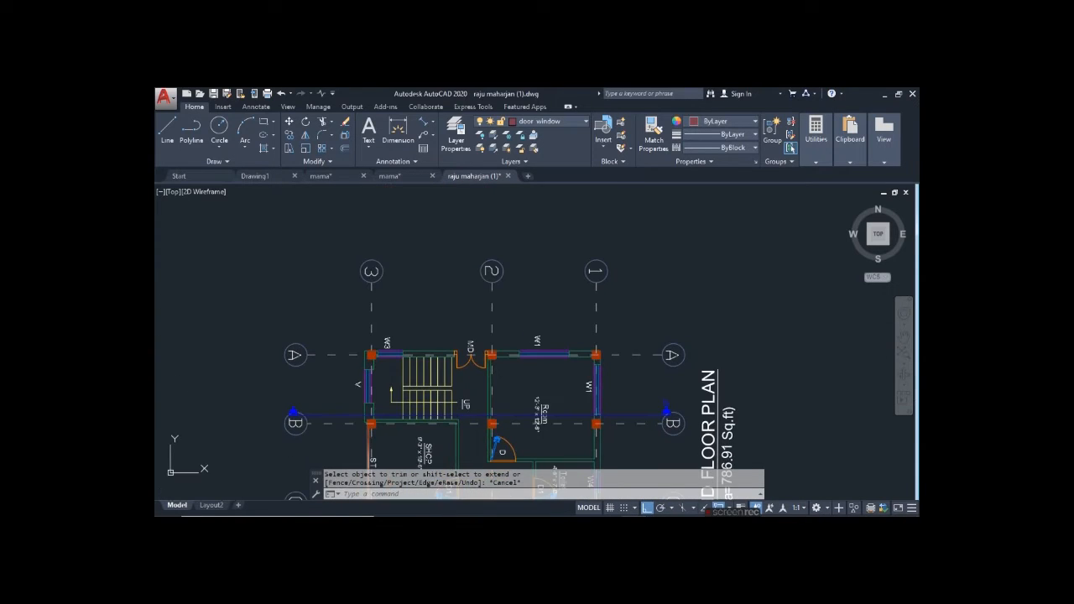
scroll(450, 416, up, 4)
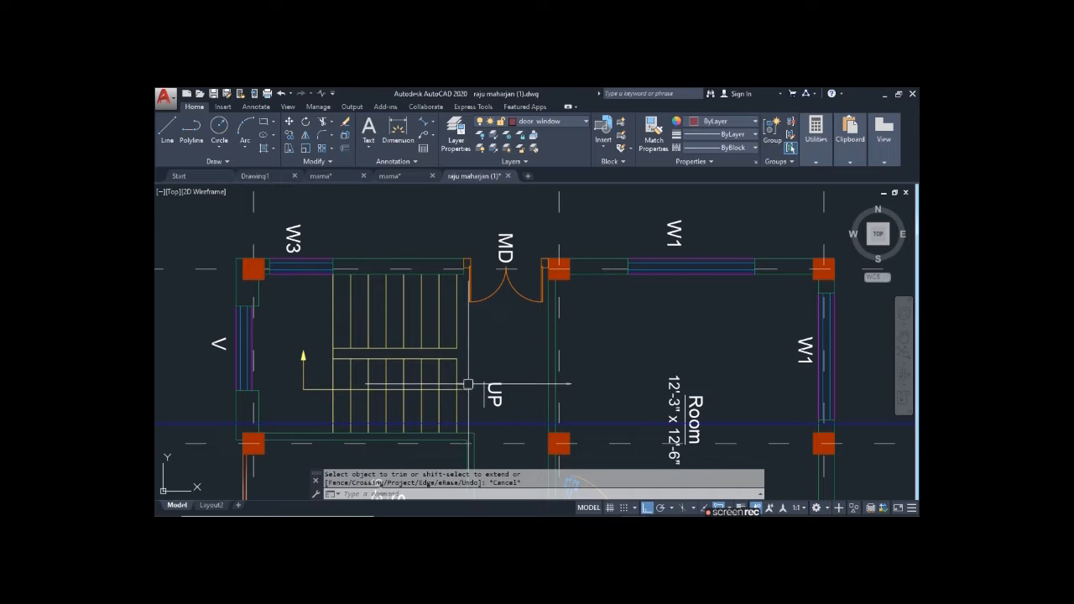
middle_drag(472, 361, 485, 366)
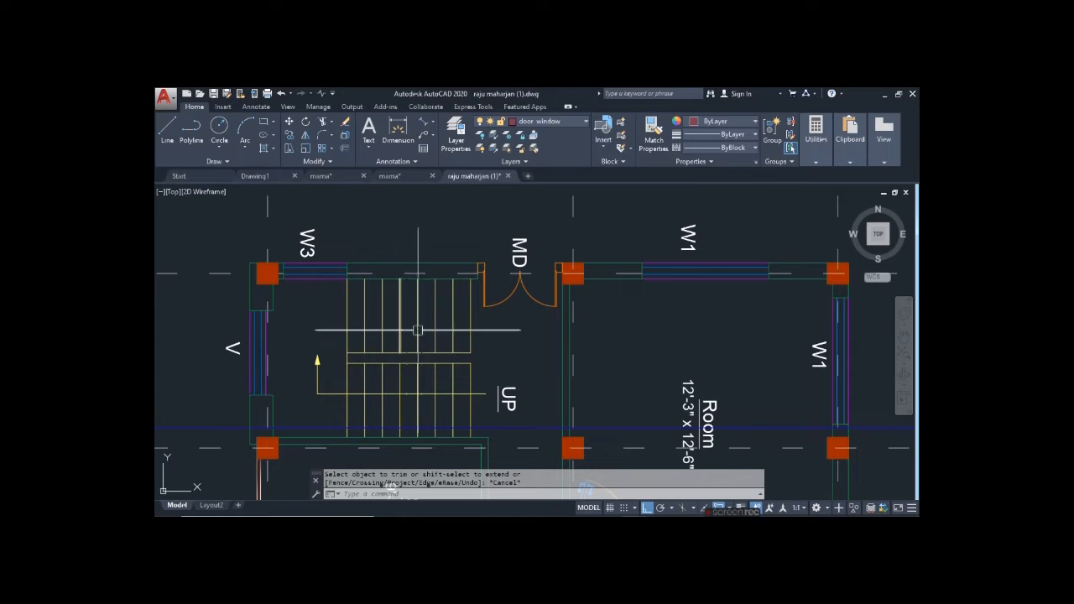
scroll(430, 389, down, 3)
mouse_move(438, 292)
middle_down()
mouse_move(435, 406)
mouse_move(425, 319)
middle_up()
scroll(421, 343, up, 2)
scroll(422, 300, down, 2)
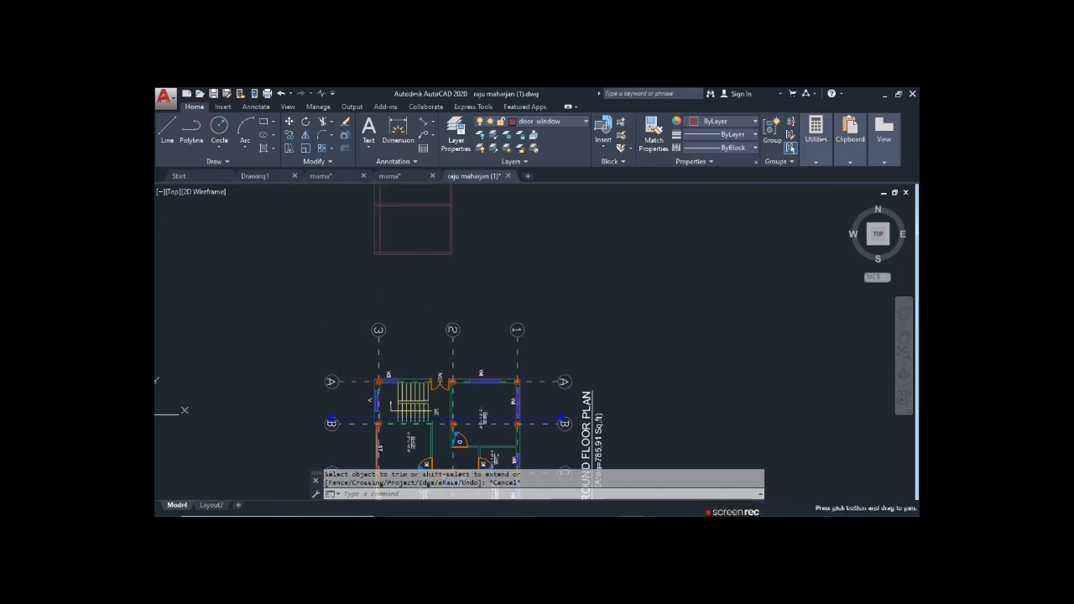
scroll(410, 386, up, 2)
scroll(427, 410, up, 2)
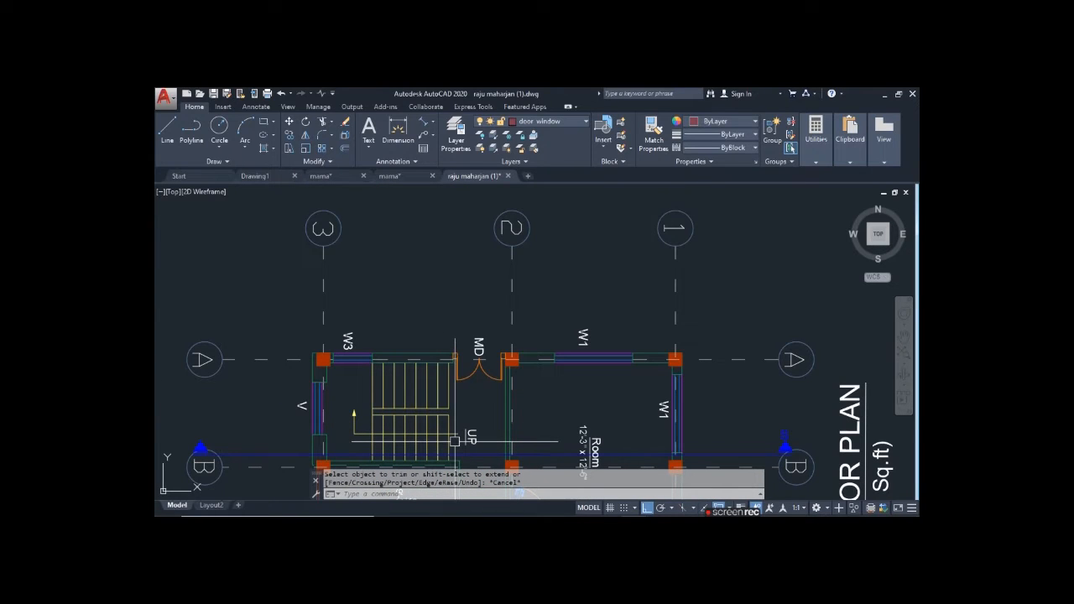
Draw vertical construction lines through every tread line of the plan's staircase, projecting them up into the section outline
text(x1)
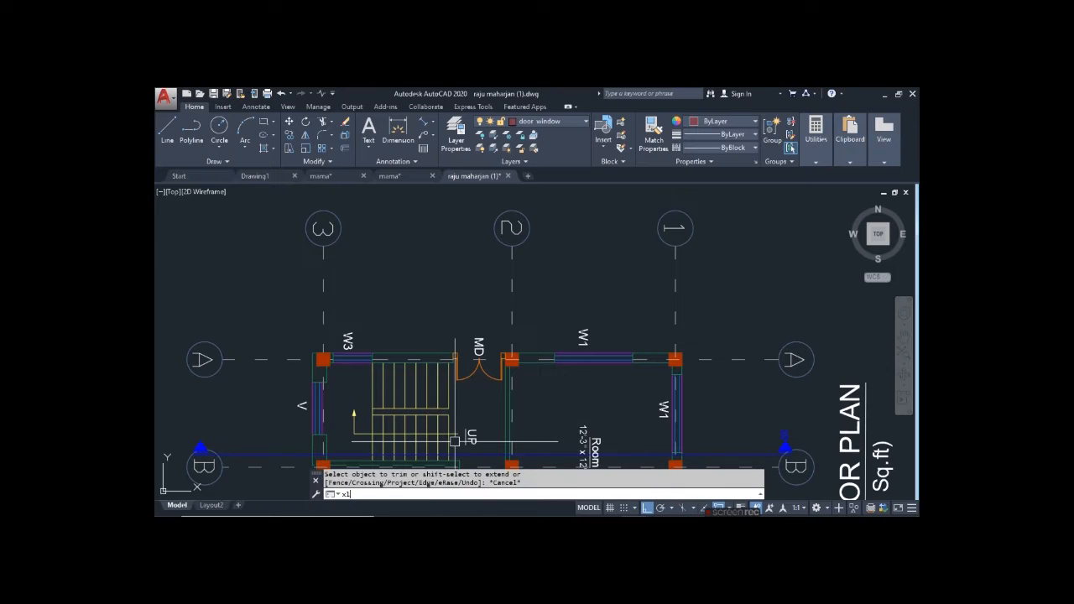
key(Return)
text(v)
key(Return)
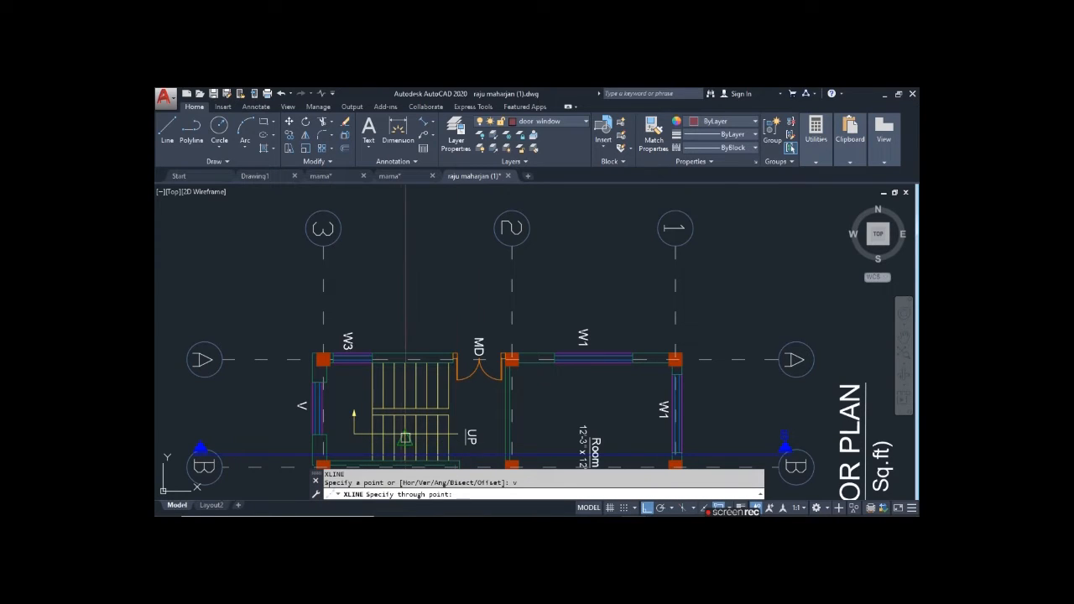
scroll(373, 430, up, 4)
click(363, 399)
click(390, 399)
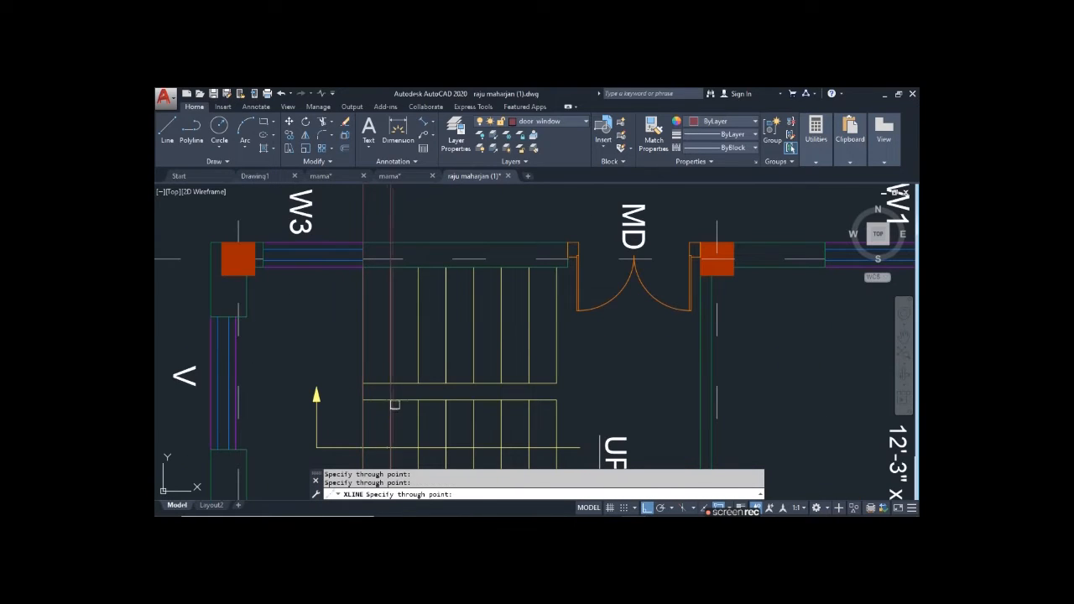
click(417, 400)
click(446, 399)
click(473, 399)
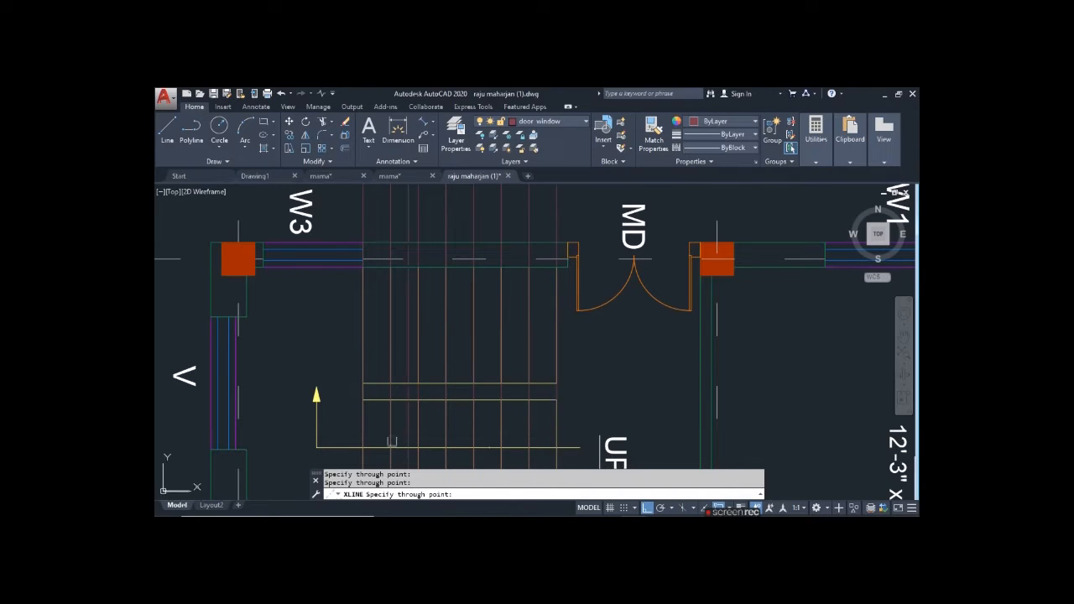
scroll(386, 445, down, 5)
middle_drag(431, 278, 451, 438)
scroll(426, 328, up, 4)
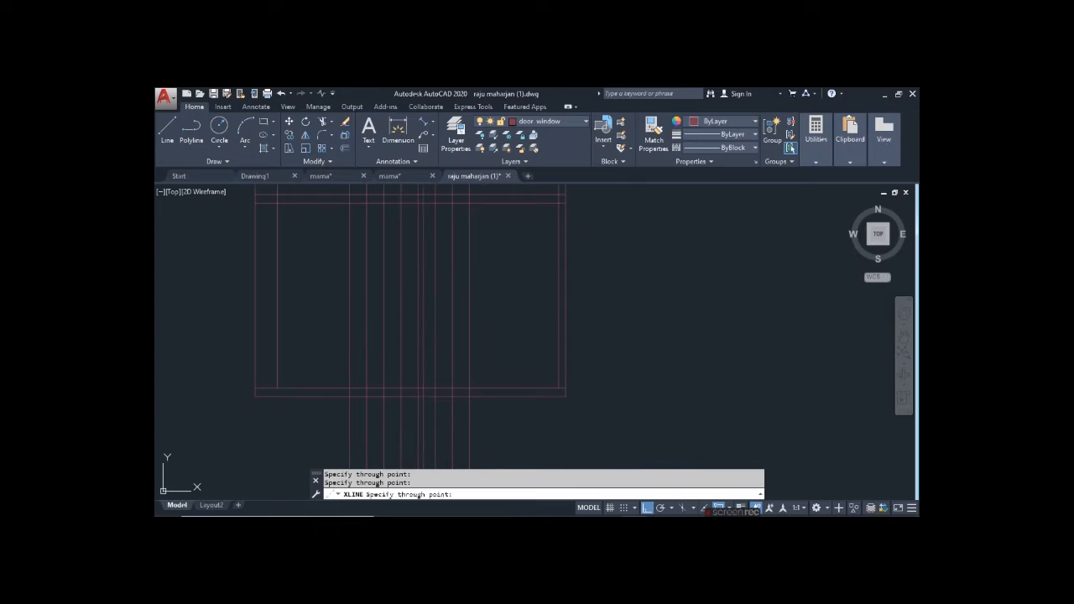
key(Escape)
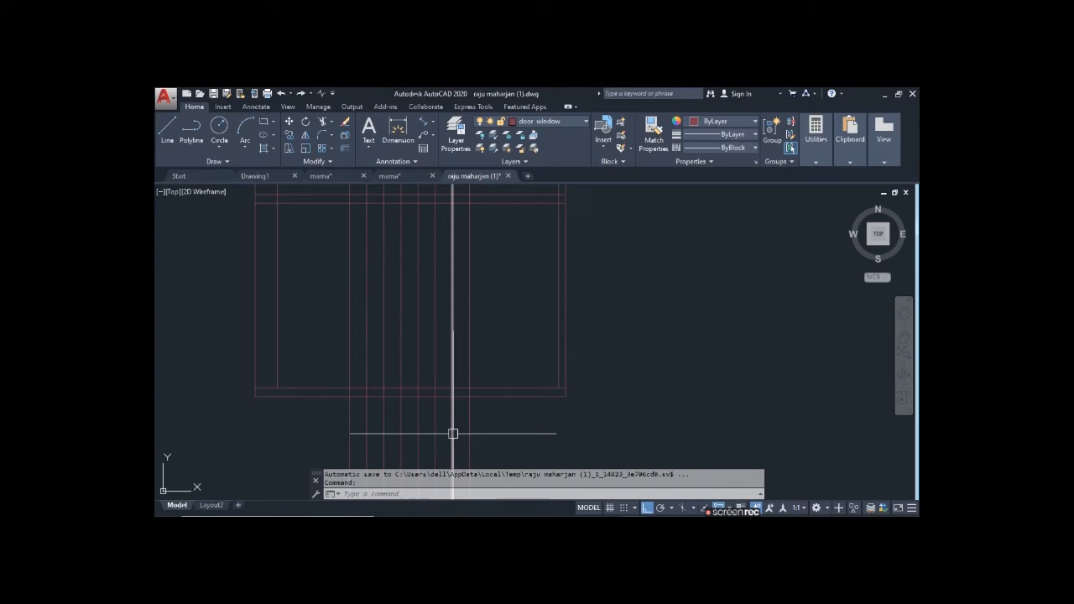
Draw a stepped polyline of three 7" risers and 10" treads, rising leftward from the rightmost tread line at the slab top
middle_drag(490, 344, 501, 352)
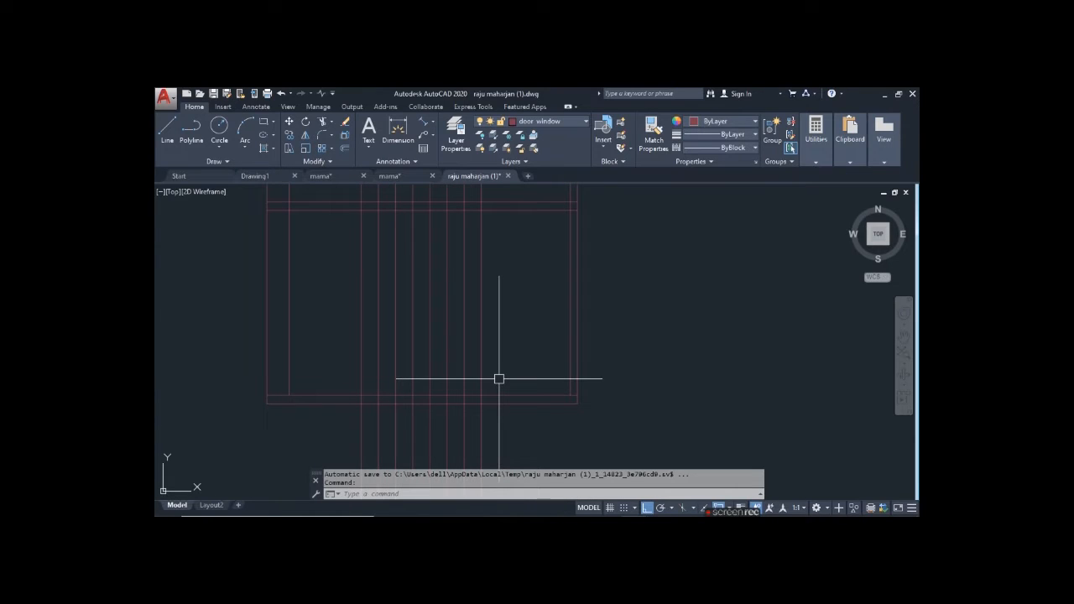
text(pl)
key(Return)
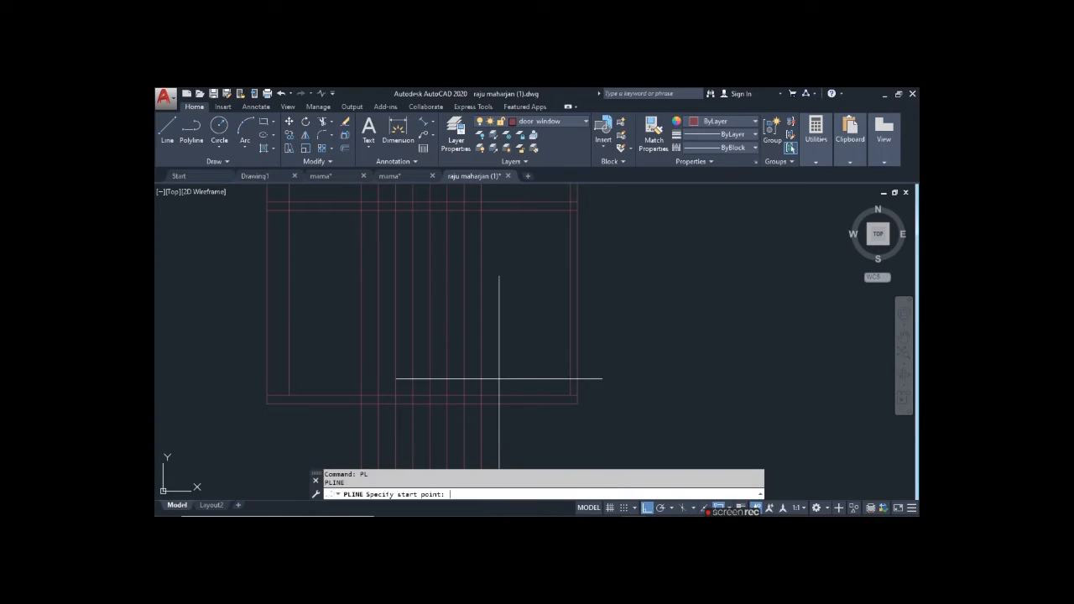
click(481, 396)
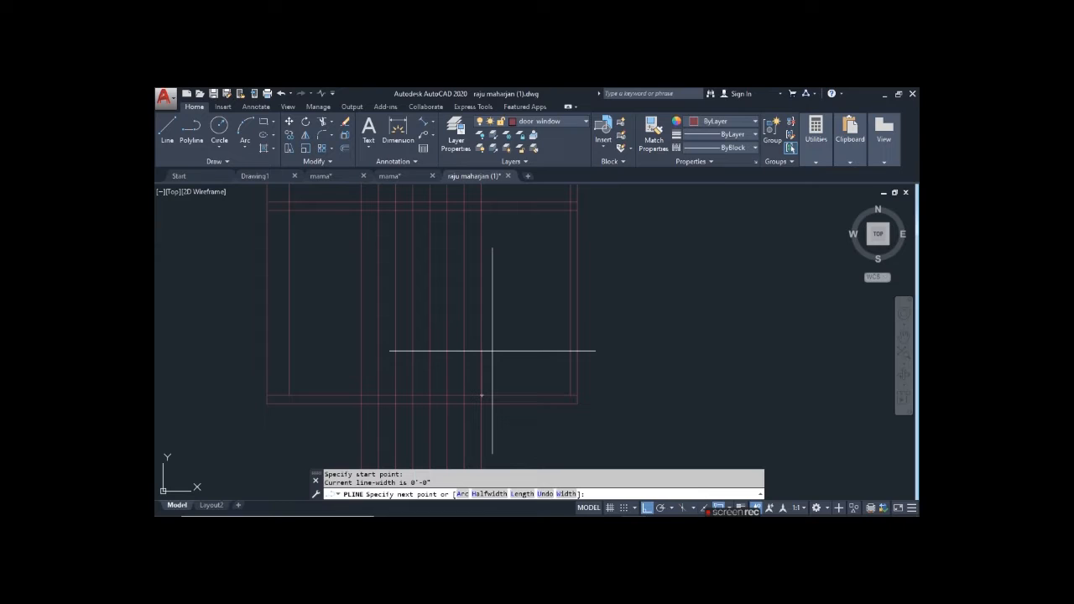
text(7")
key(Return)
scroll(459, 398, up, 4)
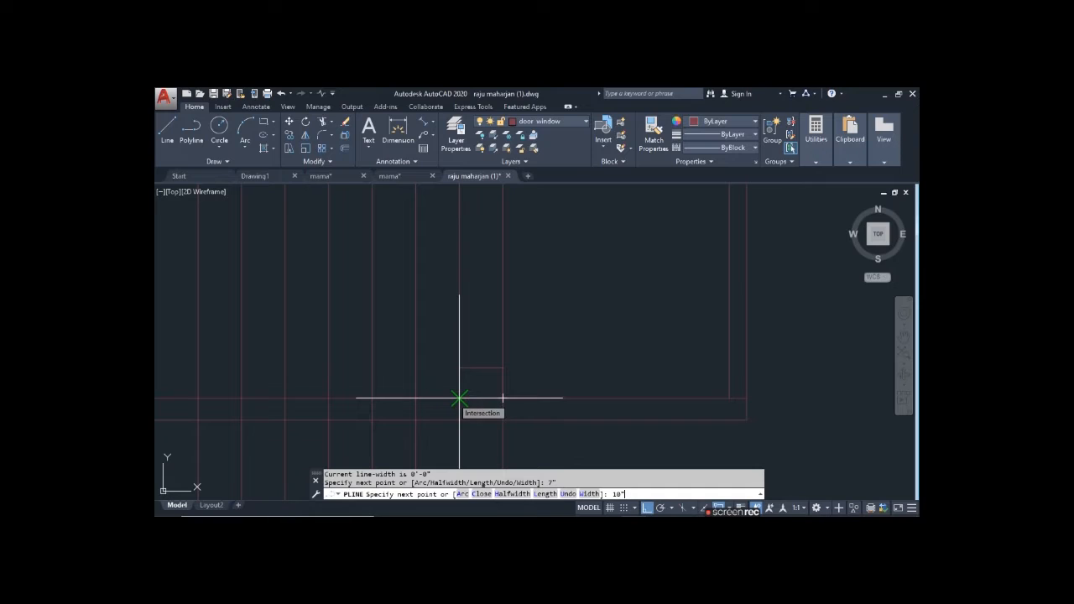
text(10")
key(Return)
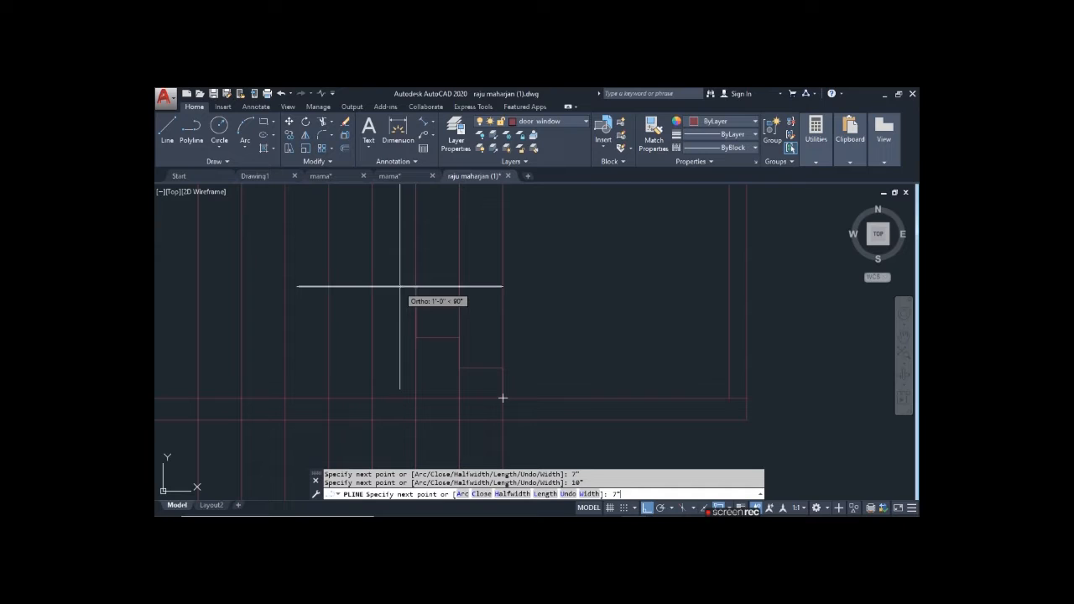
key(Return)
text(10)
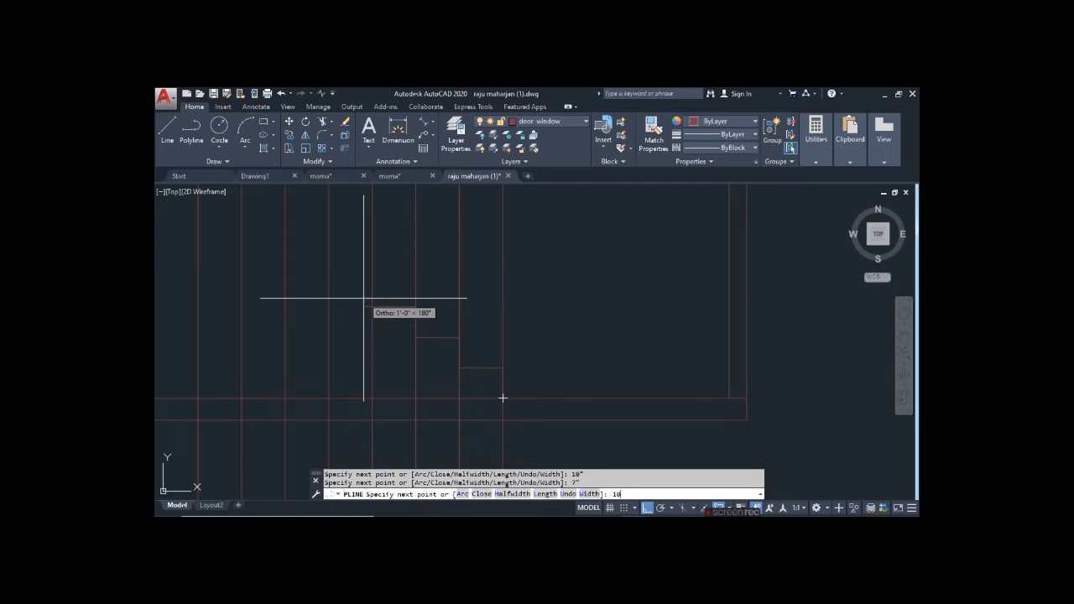
text(")
key(Escape)
click(395, 307)
mouse_move(395, 309)
text(co)
key(Return)
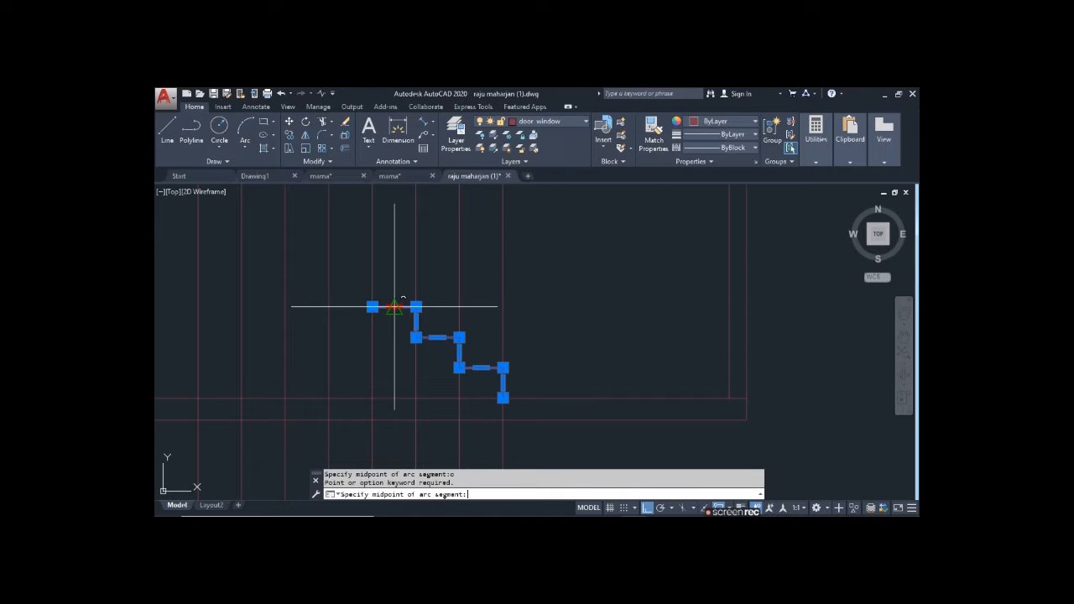
key(Escape)
key(Escape)
click(394, 307)
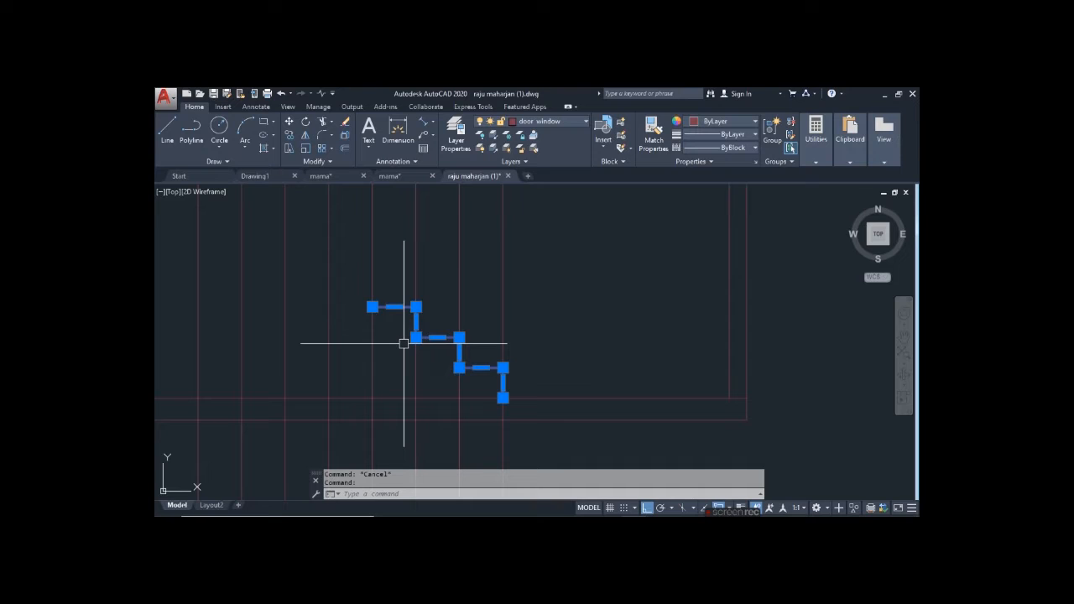
key(Escape)
Copy the three-step polyline twice from its lower end, stacking each copy onto the upper end to continue the flight leftward
text(co)
key(Return)
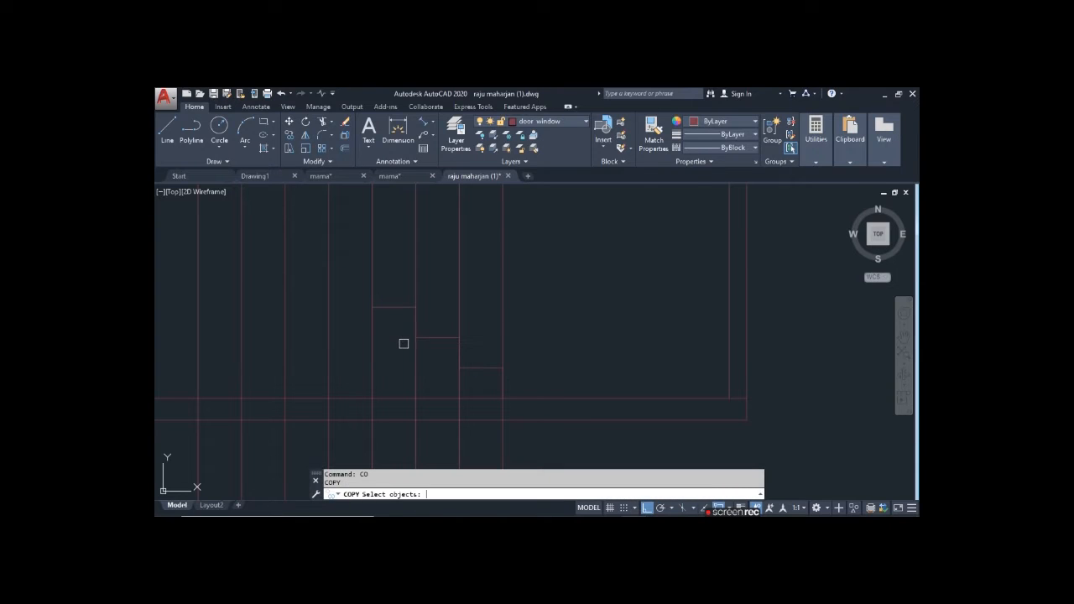
click(390, 309)
key(Return)
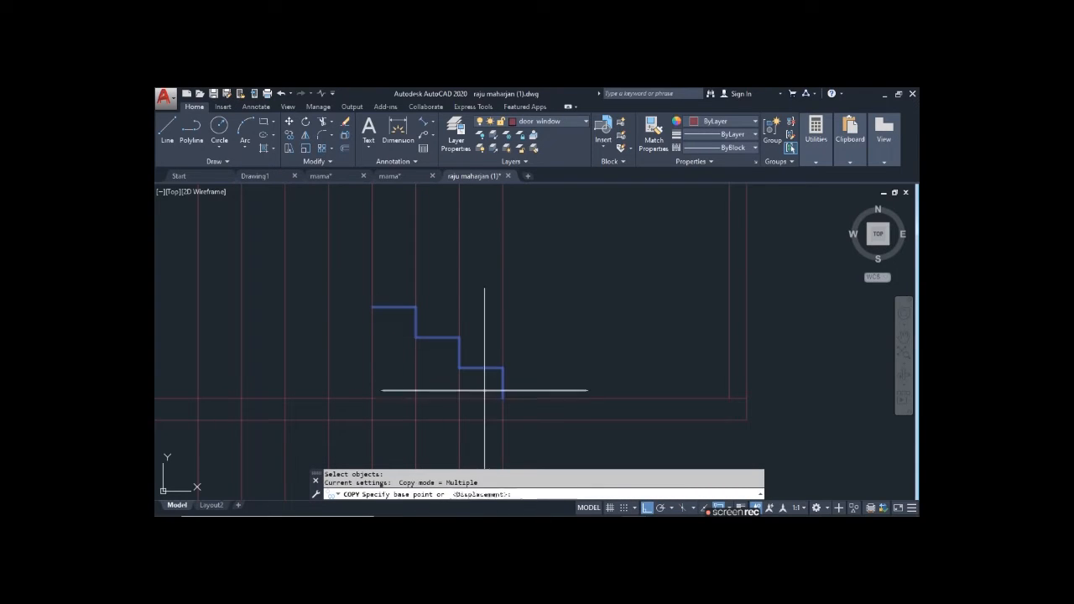
click(503, 397)
click(373, 306)
scroll(388, 320, down, 2)
middle_drag(399, 332, 494, 404)
scroll(374, 316, up, 2)
click(398, 328)
scroll(357, 357, down, 2)
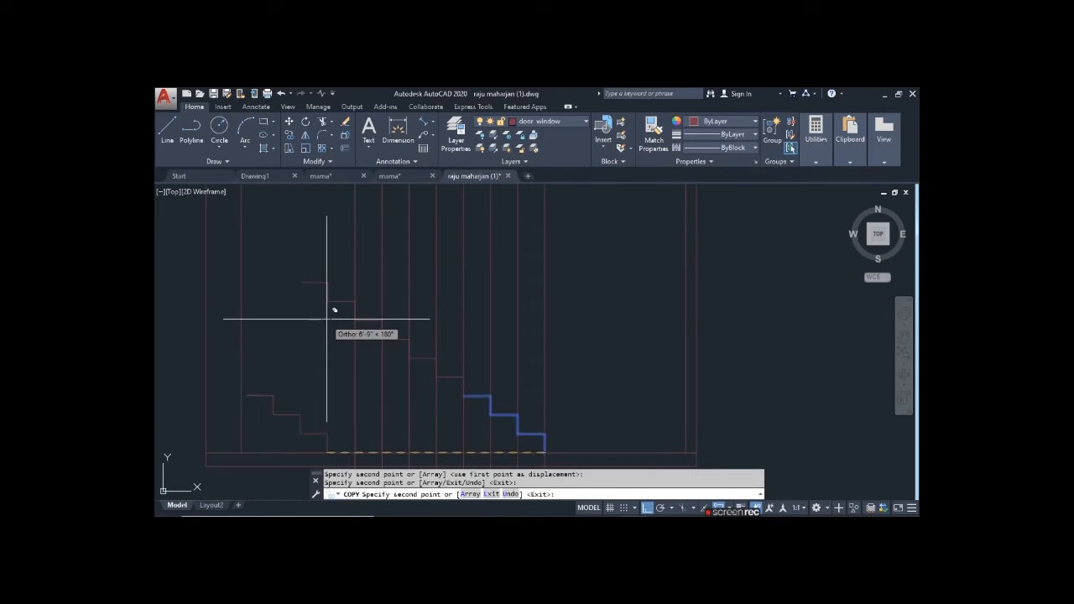
key(Escape)
middle_drag(324, 314, 342, 335)
Explode the uppermost stair polyline copy and erase its topmost riser and tread
click(344, 322)
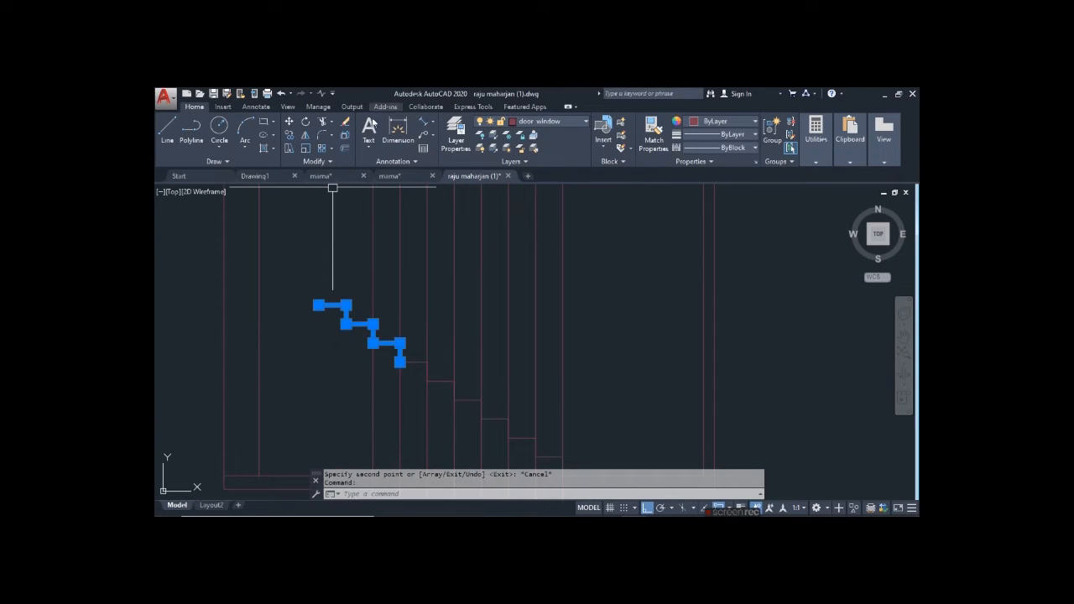
click(345, 136)
scroll(344, 307, up, 2)
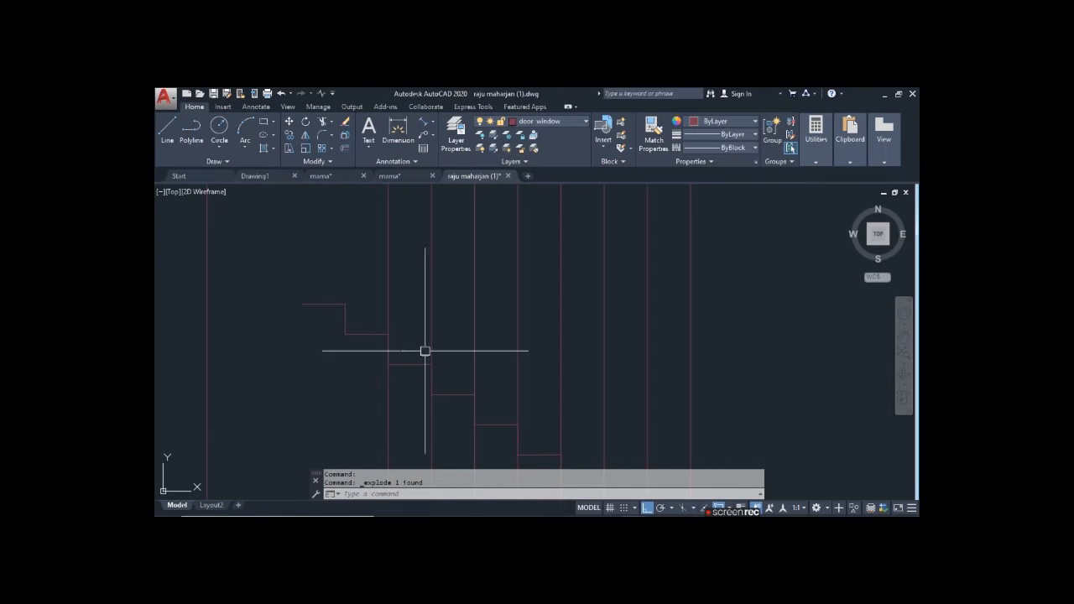
click(357, 310)
click(310, 287)
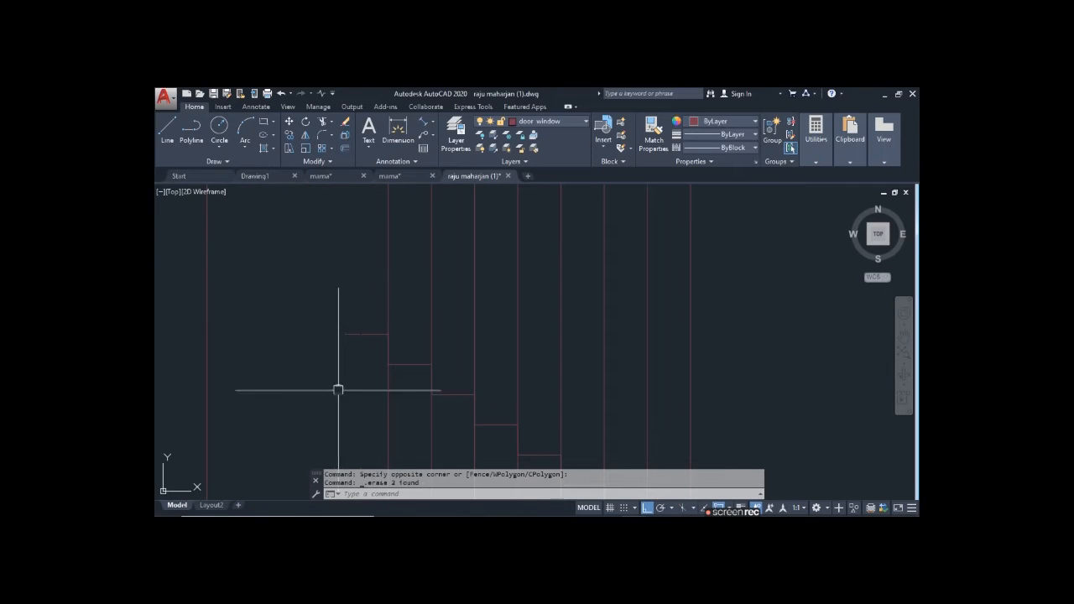
key(Delete)
Extend the flight's top tread line leftward to the outer wall line to form the landing
text(ex)
key(Return)
scroll(361, 340, down, 3)
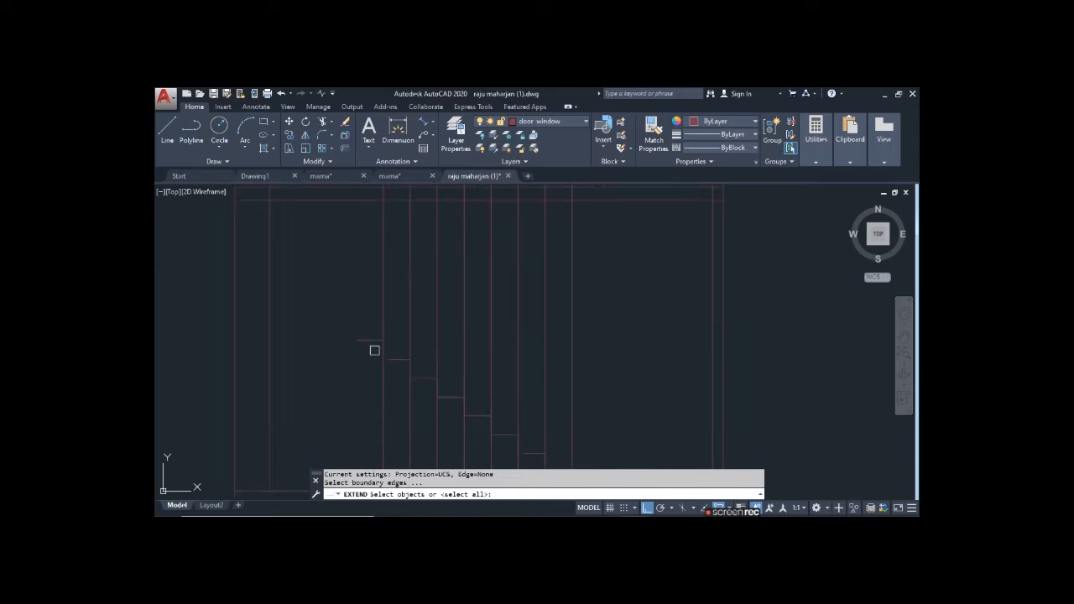
click(385, 341)
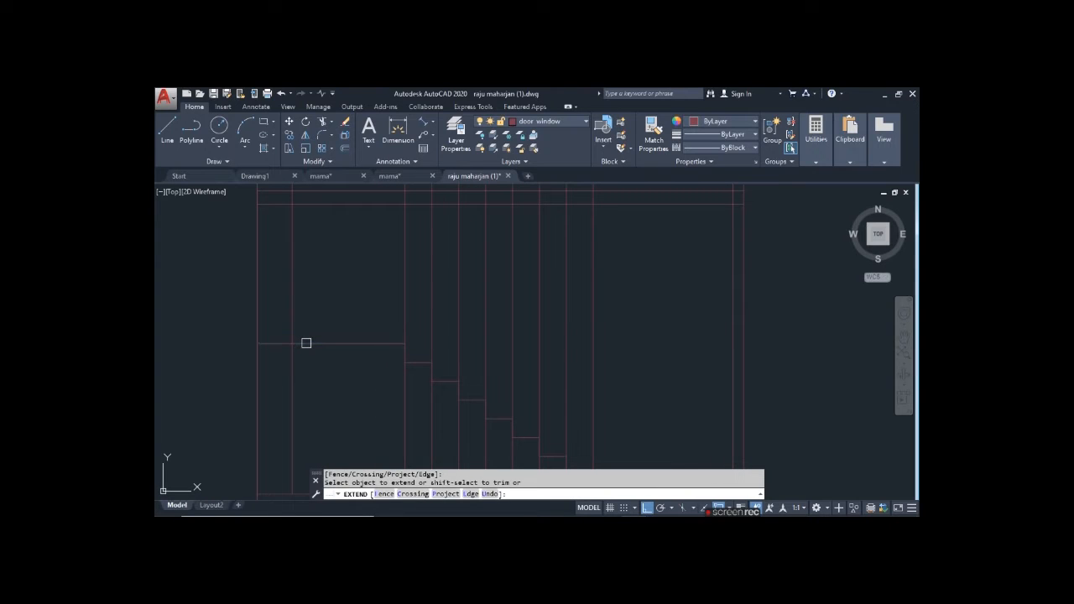
scroll(365, 360, down, 2)
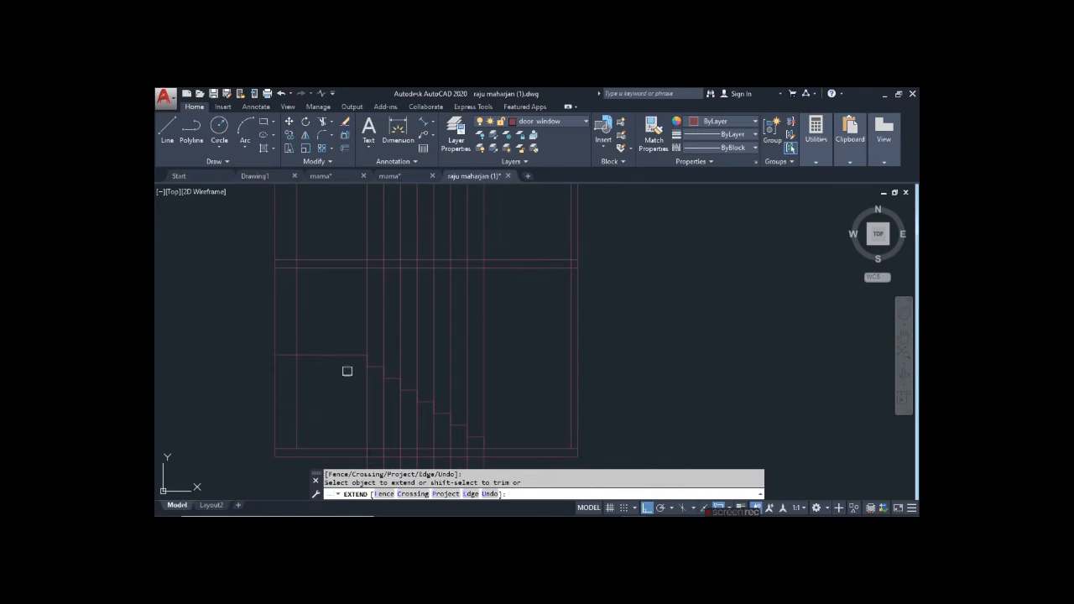
key(Escape)
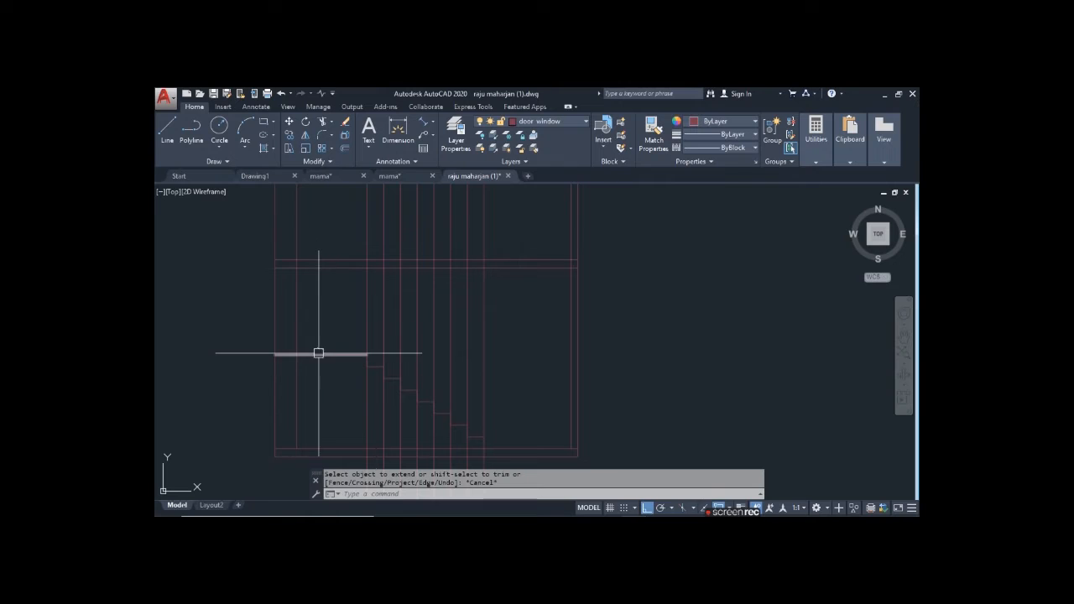
Draw a stepped polyline of three 7" risers and 10" treads, rising rightward from the end of the landing
scroll(324, 336, up, 2)
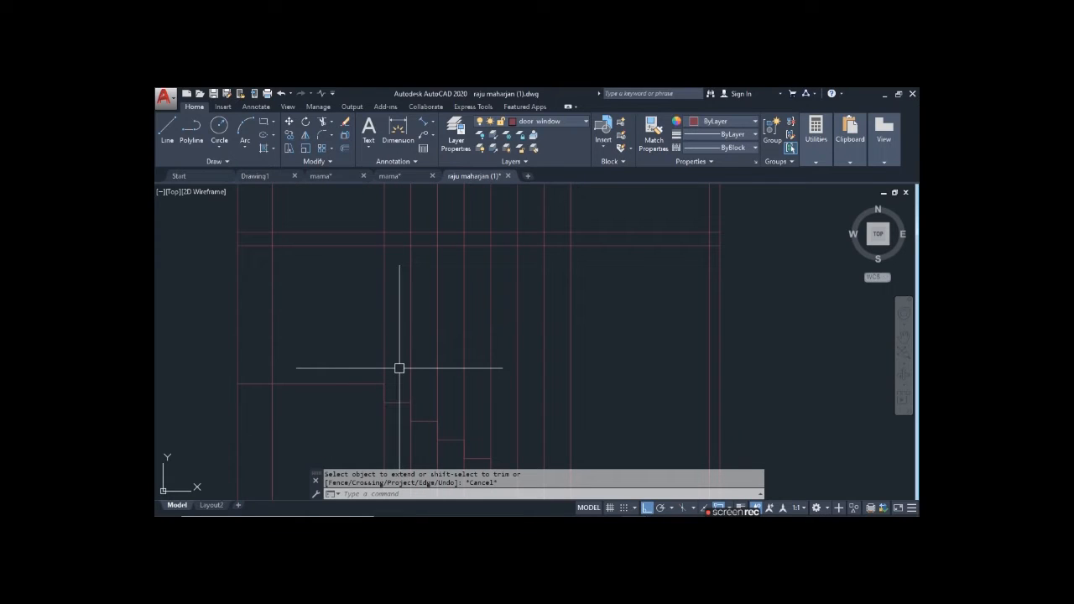
text(pl)
key(Return)
click(383, 384)
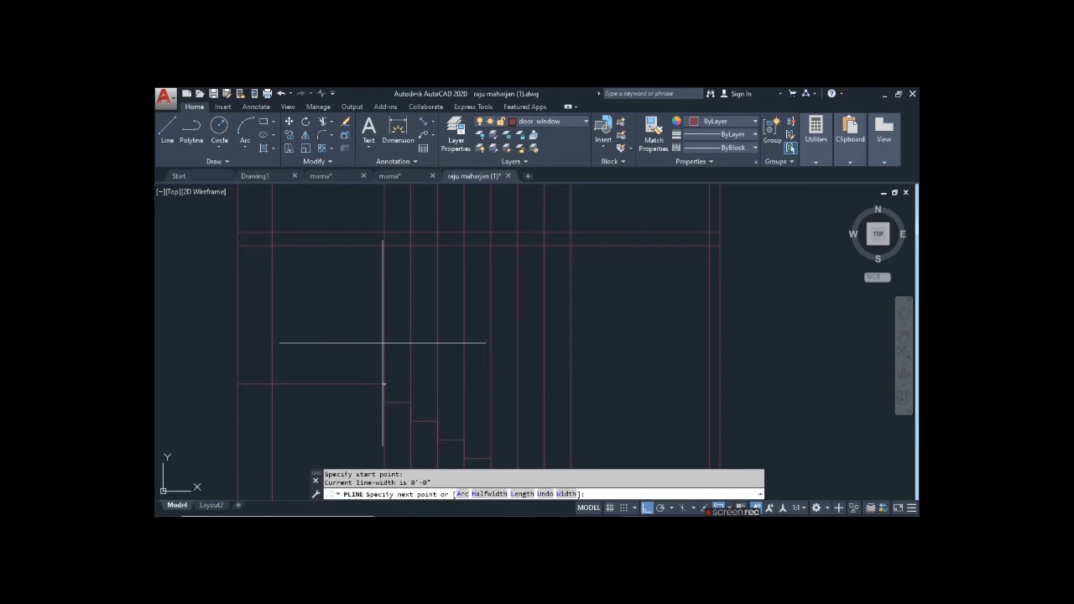
key(Return)
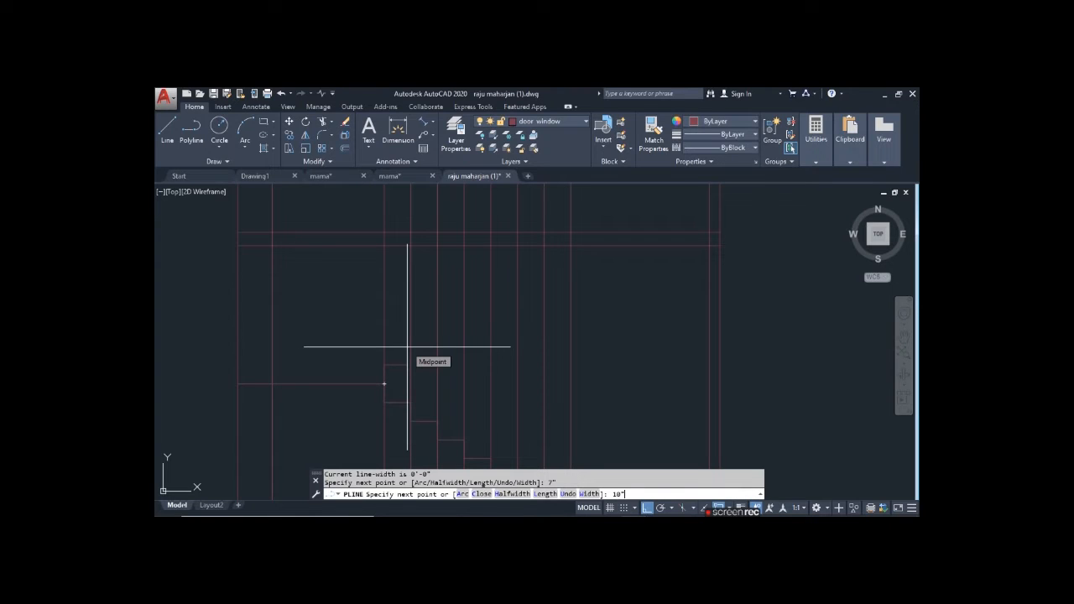
key(Return)
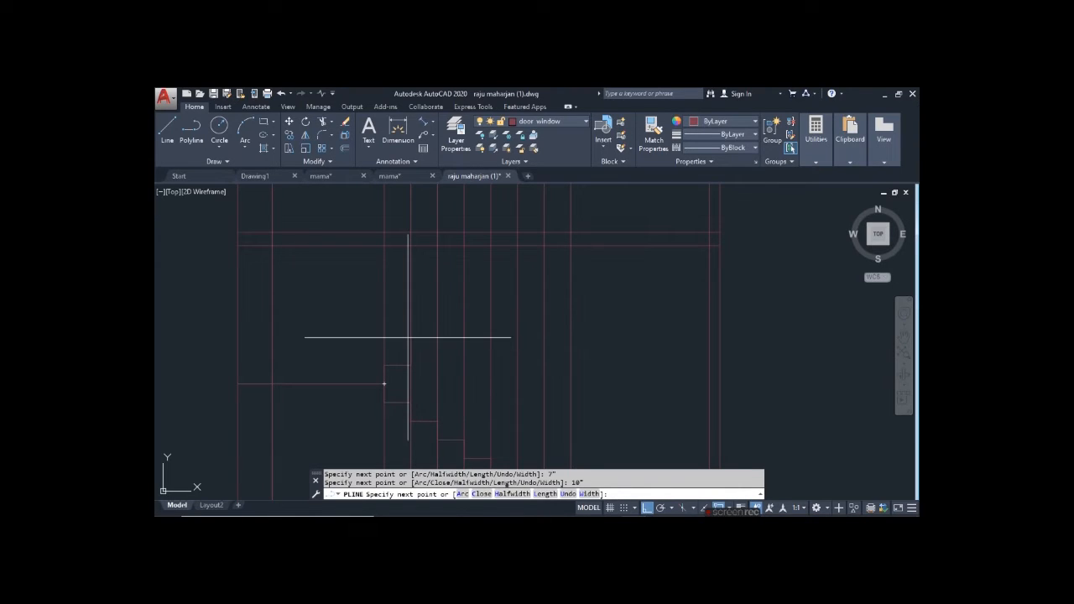
key(Return)
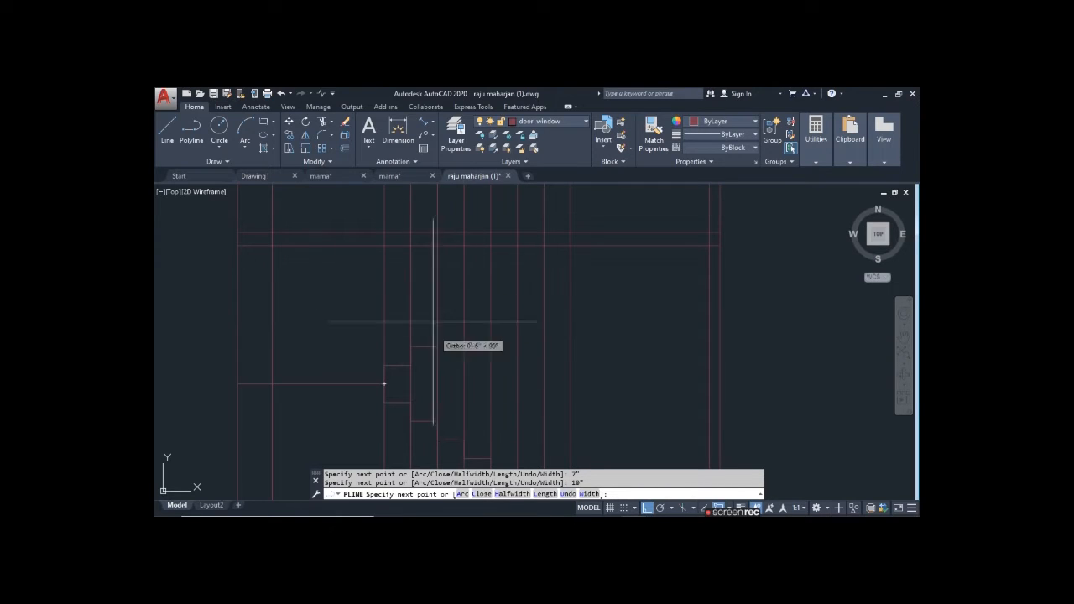
key(Return)
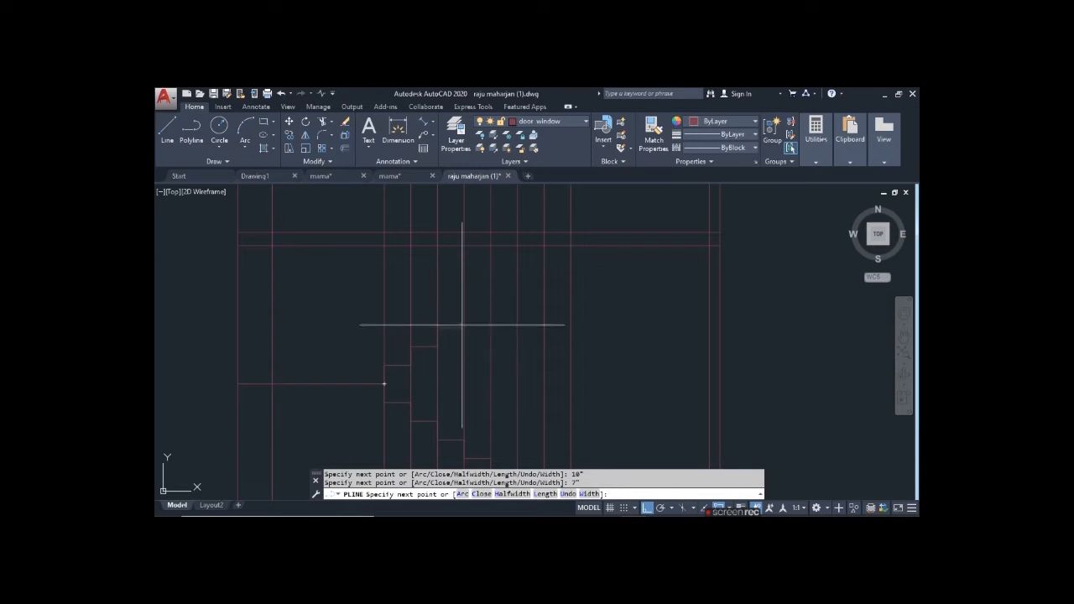
text(1)
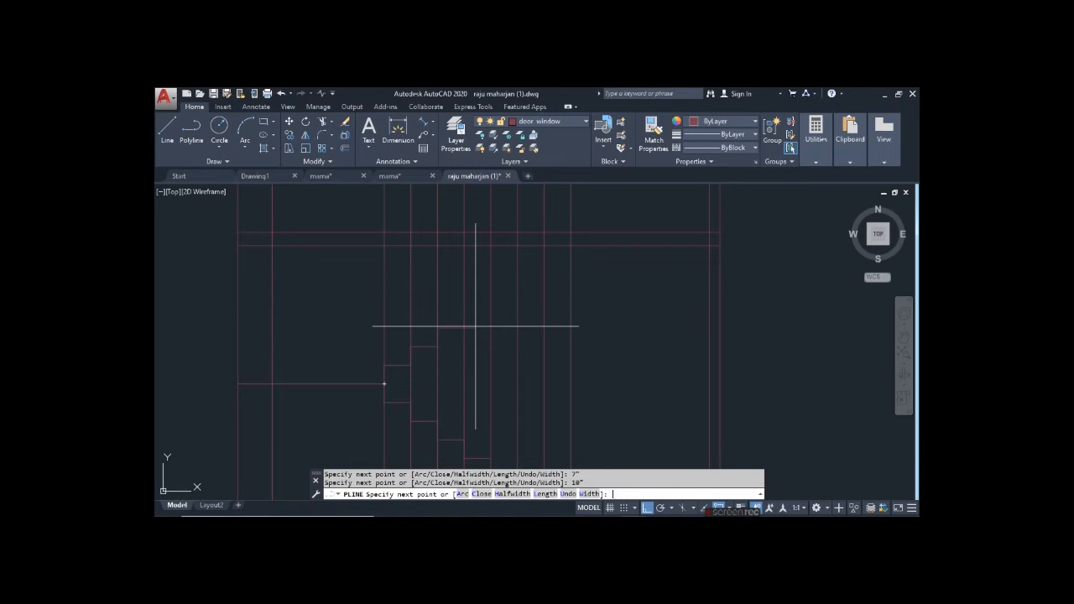
key(Return)
Copy the upper flight's three-step polyline from its lower end onto its upper end
click(451, 327)
text(co)
key(Return)
click(383, 384)
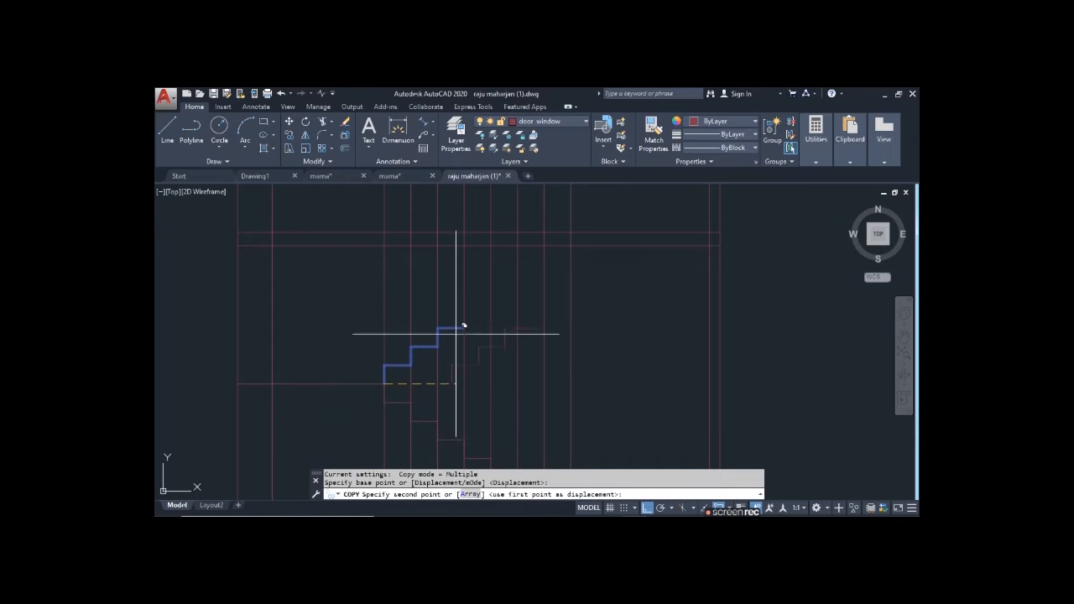
click(472, 319)
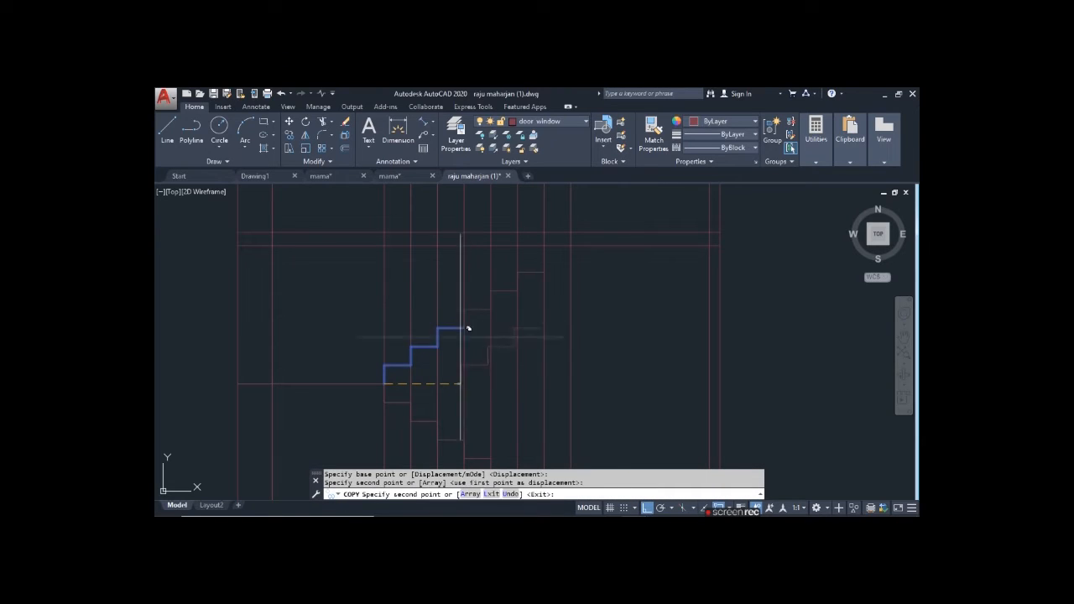
key(Escape)
Draw the upper flight's last step with a 7" riser and 10" tread, closing it with a riser up to the upper slab top
scroll(559, 290, up, 3)
scroll(459, 314, up, 2)
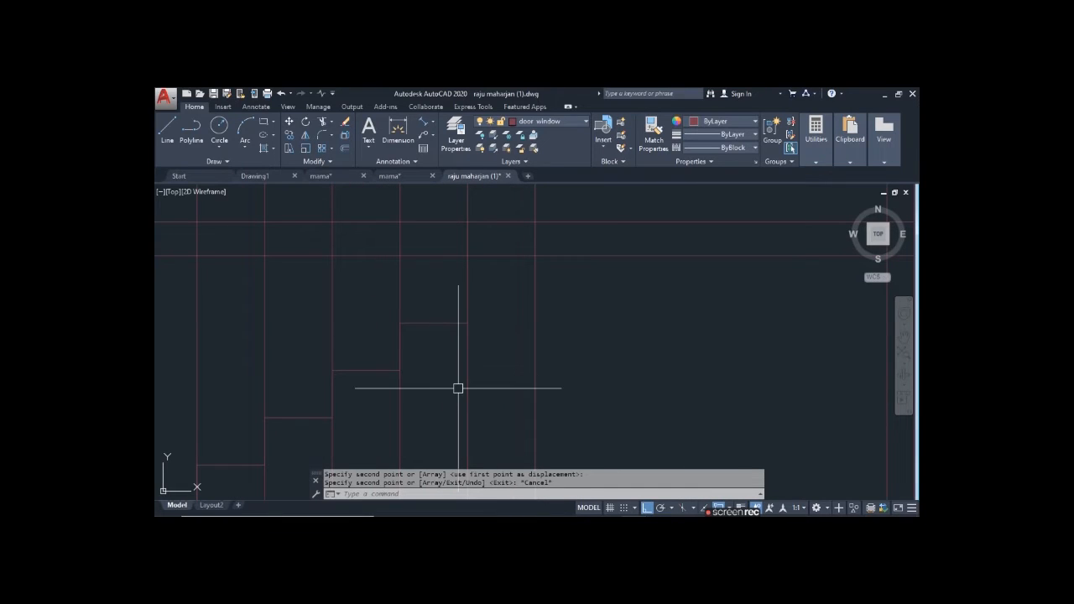
text(l)
key(Return)
click(467, 315)
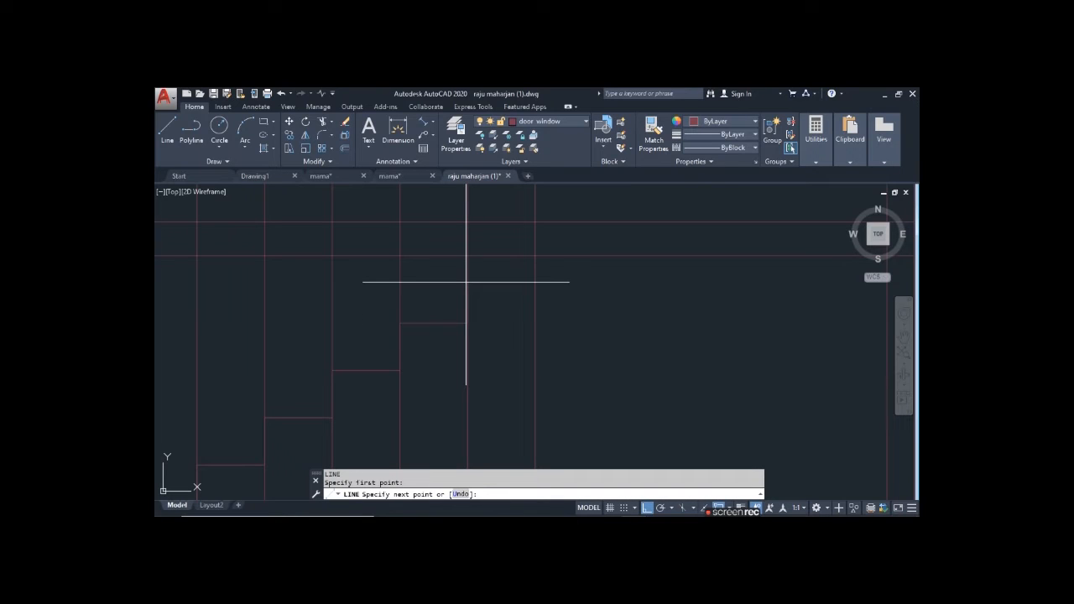
text(7")
key(Return)
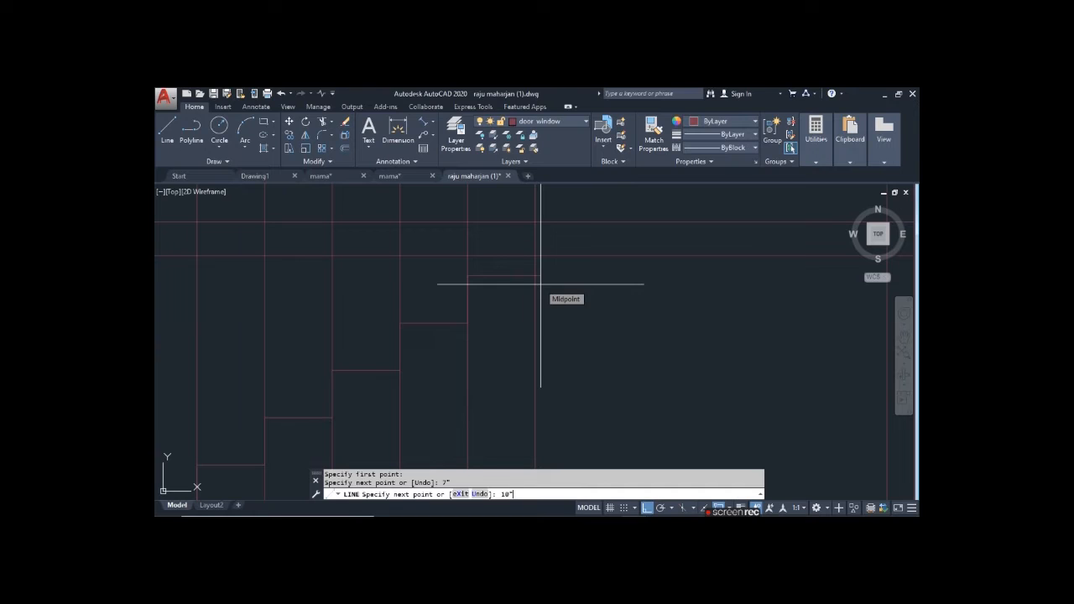
scroll(496, 403, down, 3)
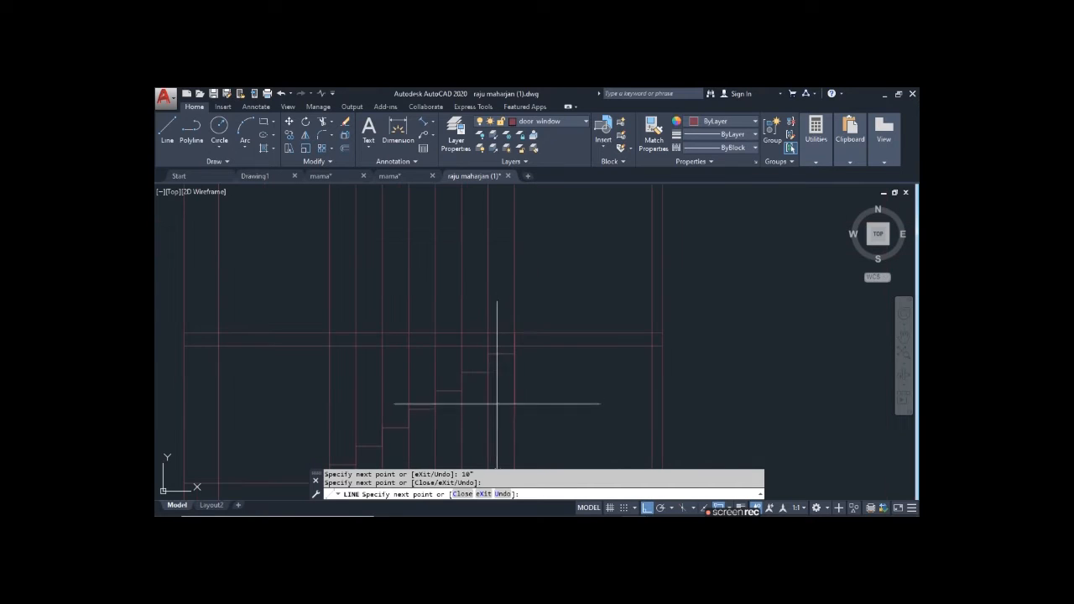
key(Escape)
Erase all the vertical construction lines projected from the plan's treads
click(537, 288)
click(314, 259)
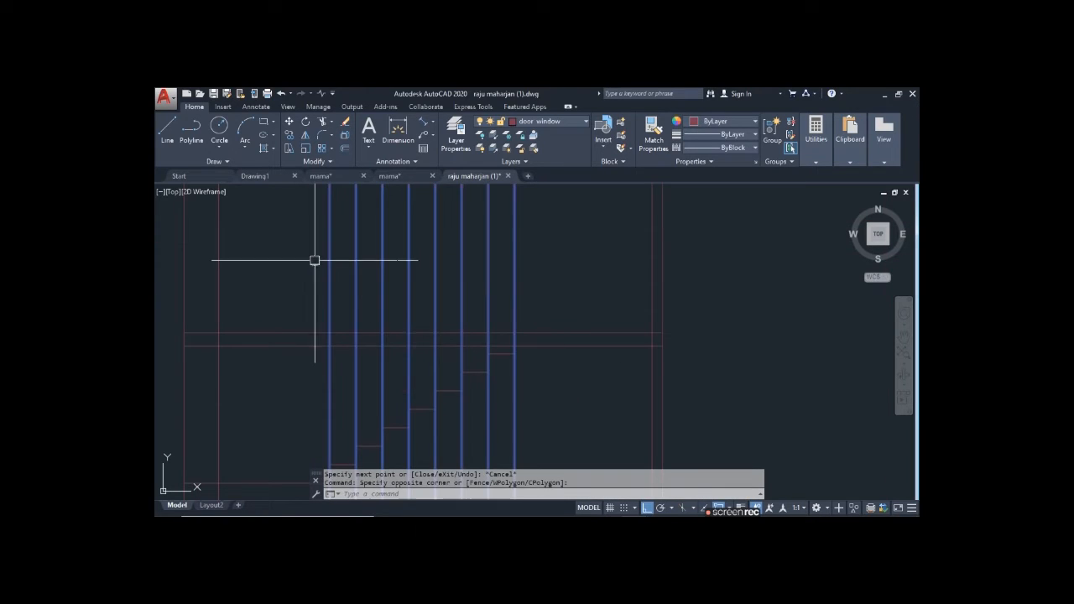
key(Delete)
Trim both upper slab lines between the left inner wall line and the top of the stairs to open the stairwell
scroll(492, 259, down, 2)
scroll(482, 350, up, 2)
text(tr)
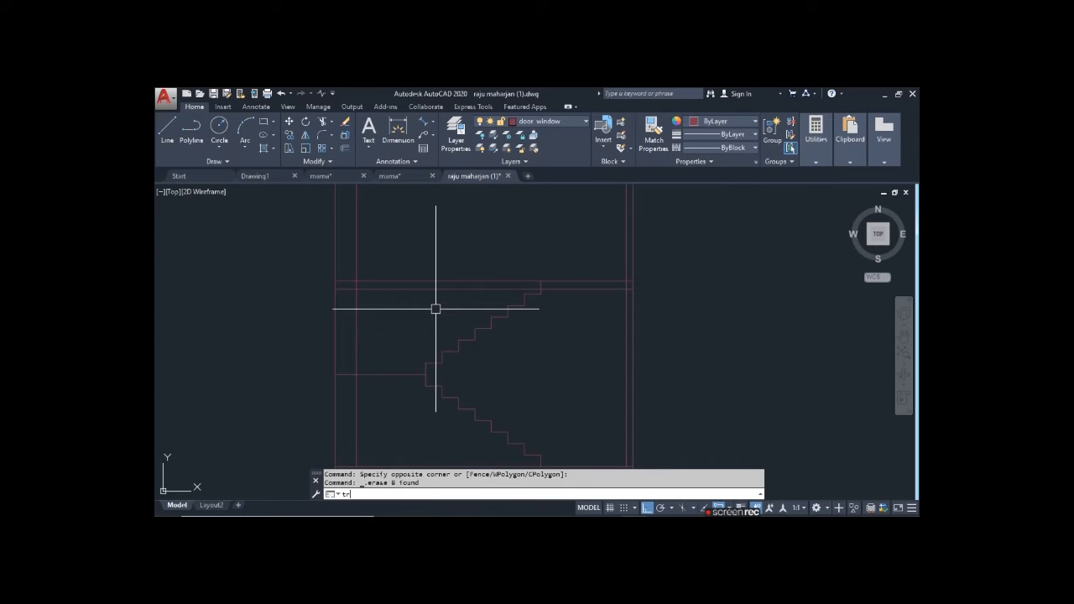
key(Return)
key(Return)
scroll(436, 305, up, 2)
click(437, 304)
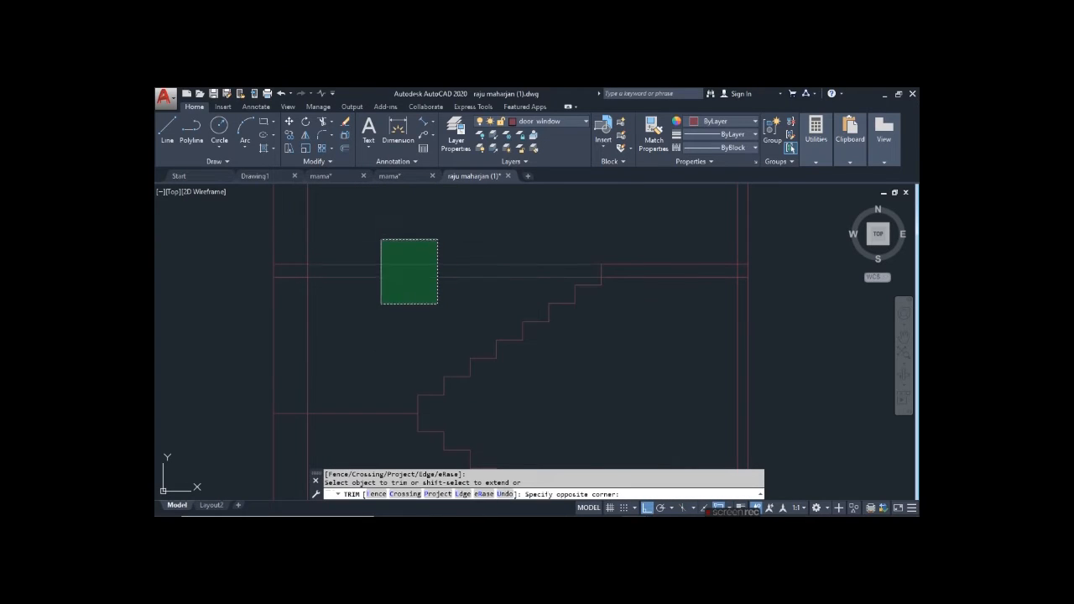
click(381, 240)
scroll(462, 372, down, 3)
scroll(483, 370, up, 2)
middle_drag(529, 331, 494, 341)
key(Escape)
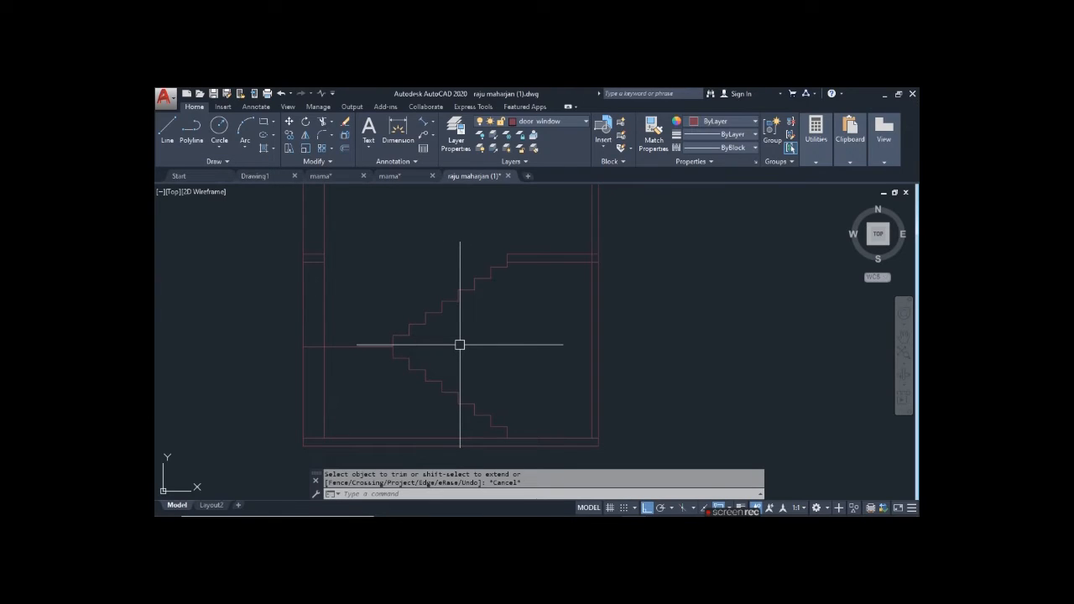
Draw a sloped line through the inner step corners along the underside of the upper flight
text(l)
key(Return)
scroll(412, 328, up, 3)
click(367, 342)
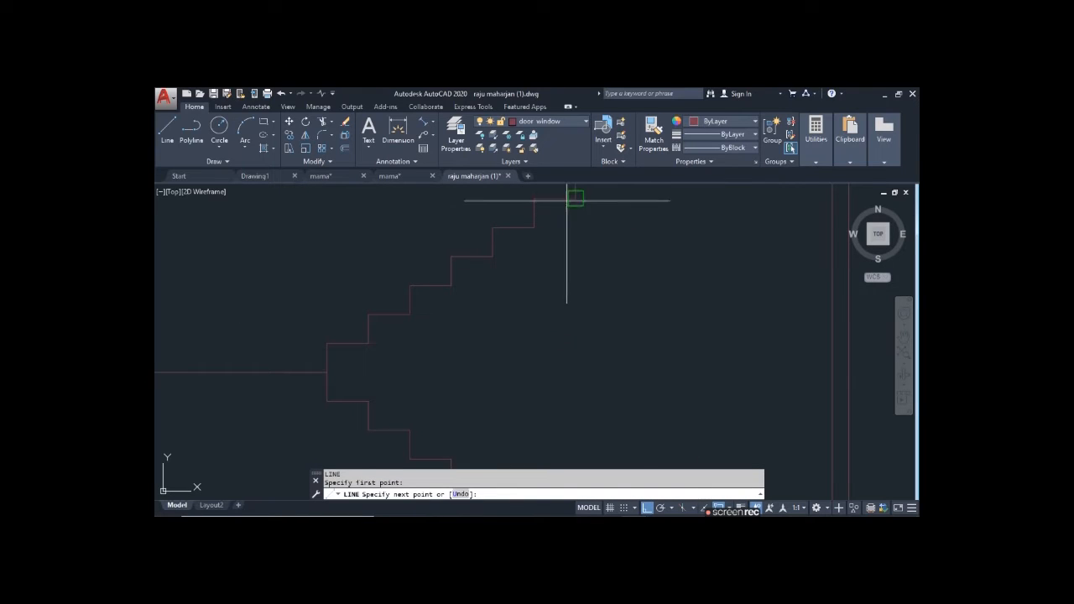
click(575, 201)
scroll(445, 293, down, 3)
key(Escape)
Draw a sloped line through the inner step corners along the underside of the lower flight
scroll(442, 328, up, 4)
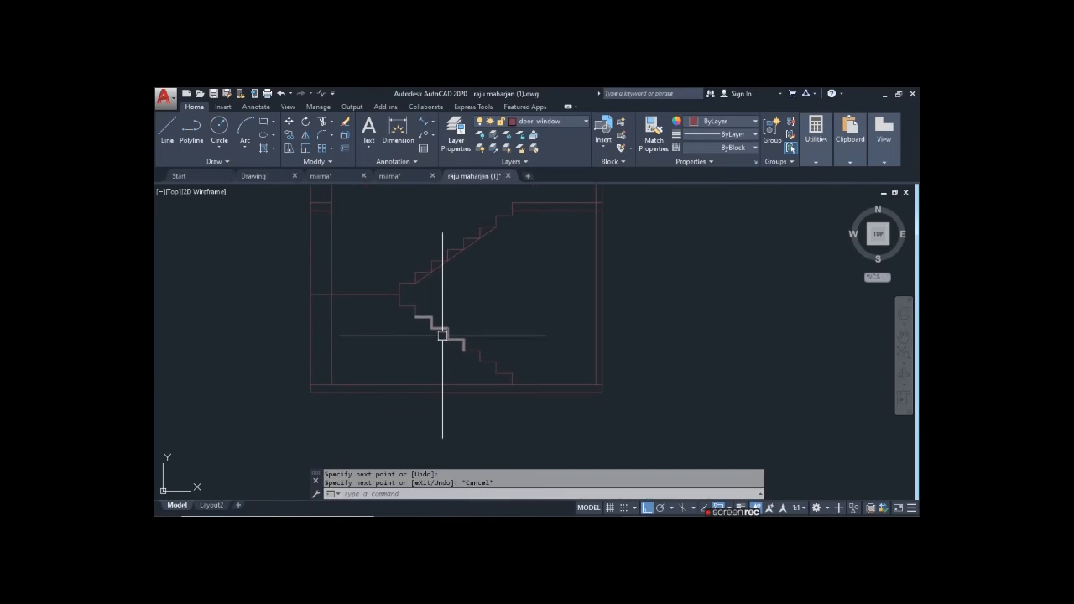
key(Return)
click(434, 301)
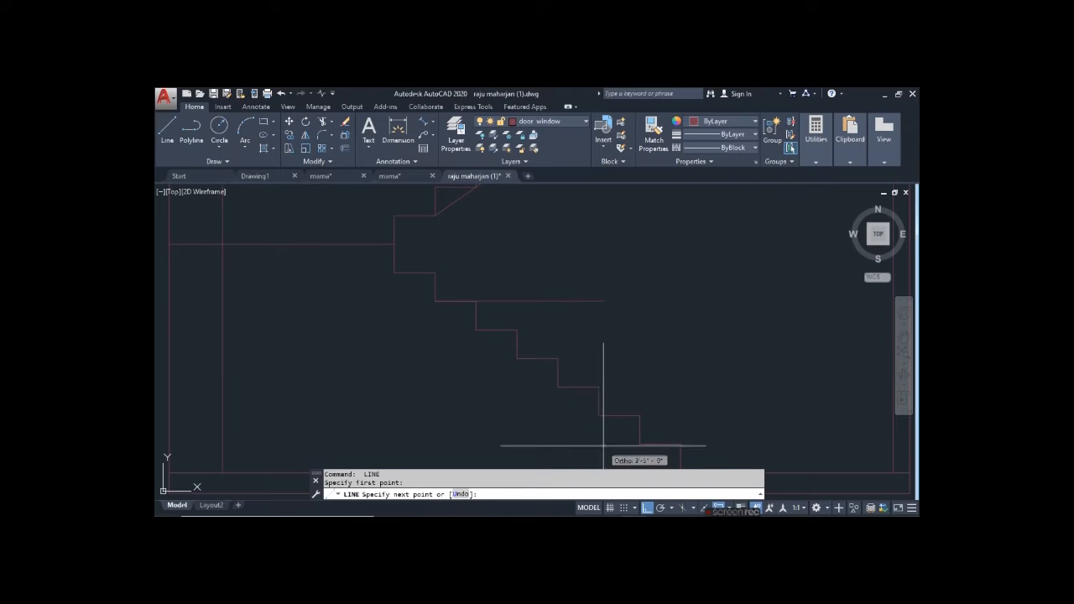
click(640, 445)
key(Escape)
Offset the sloped lines of the upper and lower flights 5" to their undersides for the waist slab
scroll(503, 391, down, 3)
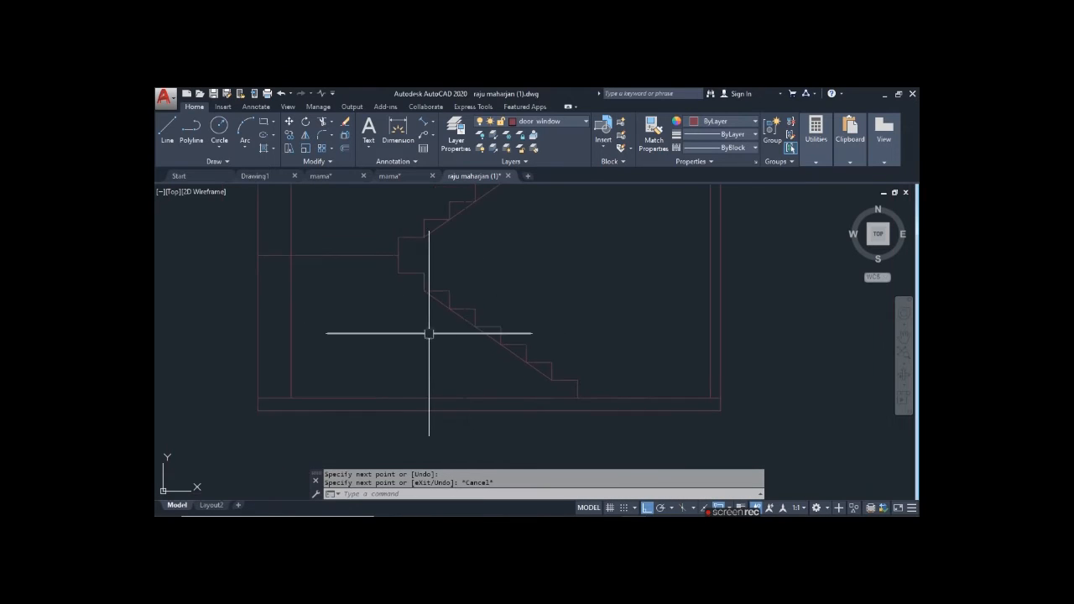
text(o)
key(Return)
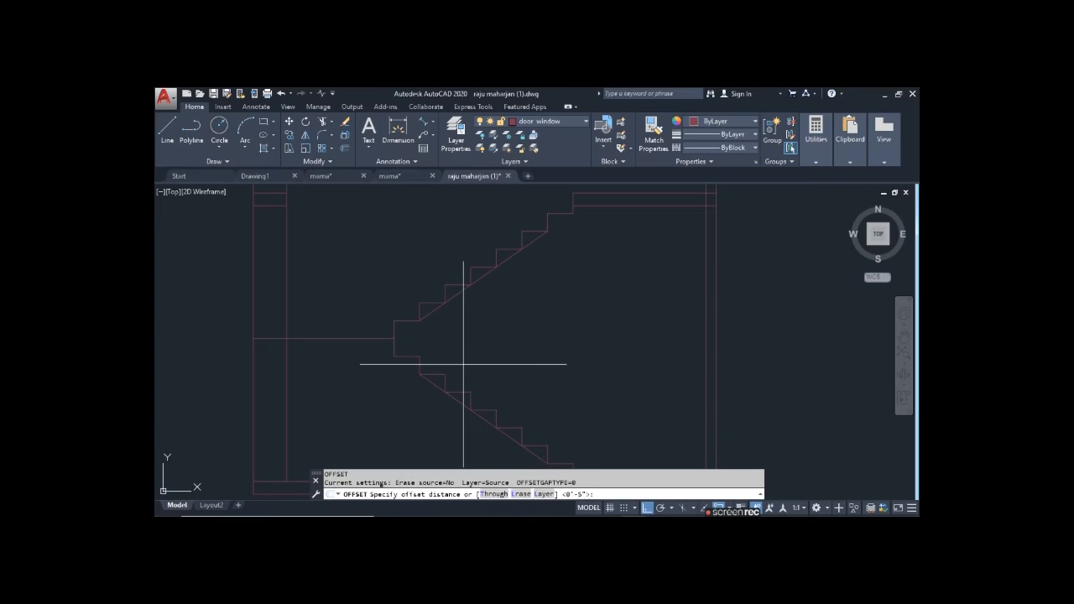
text(5")
key(Return)
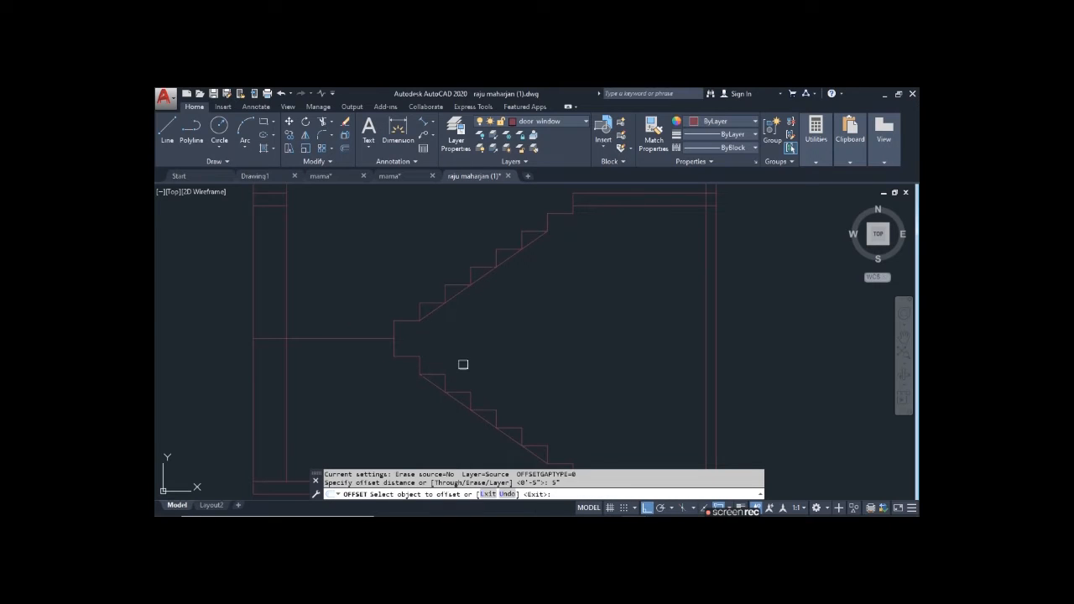
click(459, 290)
click(472, 307)
middle_drag(470, 461, 467, 329)
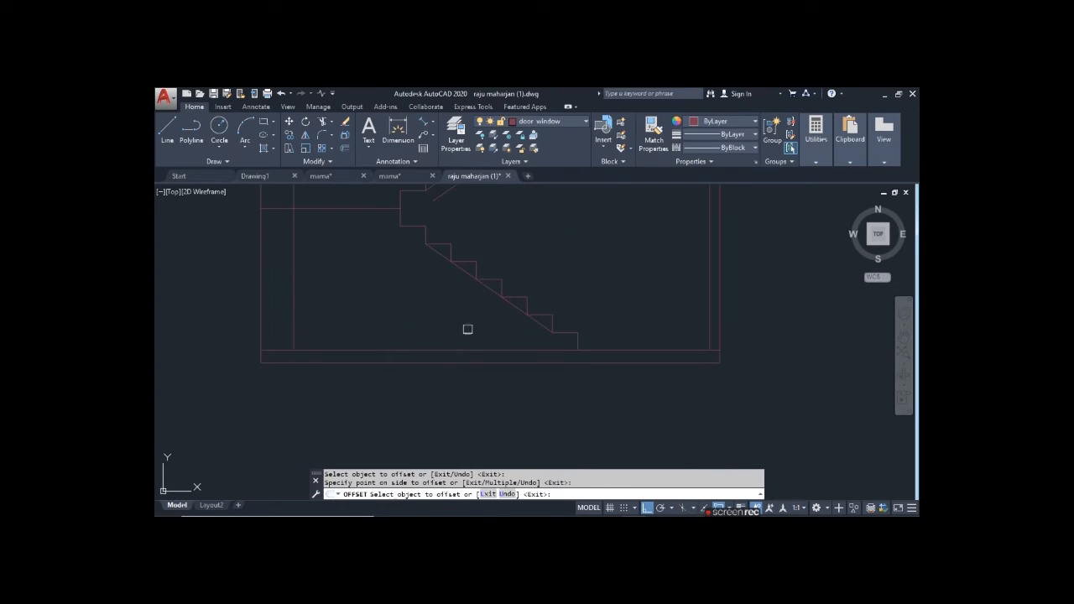
click(484, 287)
click(465, 307)
Offset the landing line downward by the same 5" to give the landing slab its thickness
scroll(396, 307, down, 2)
middle_drag(404, 279, 411, 346)
scroll(368, 316, up, 2)
click(367, 316)
click(368, 328)
key(Escape)
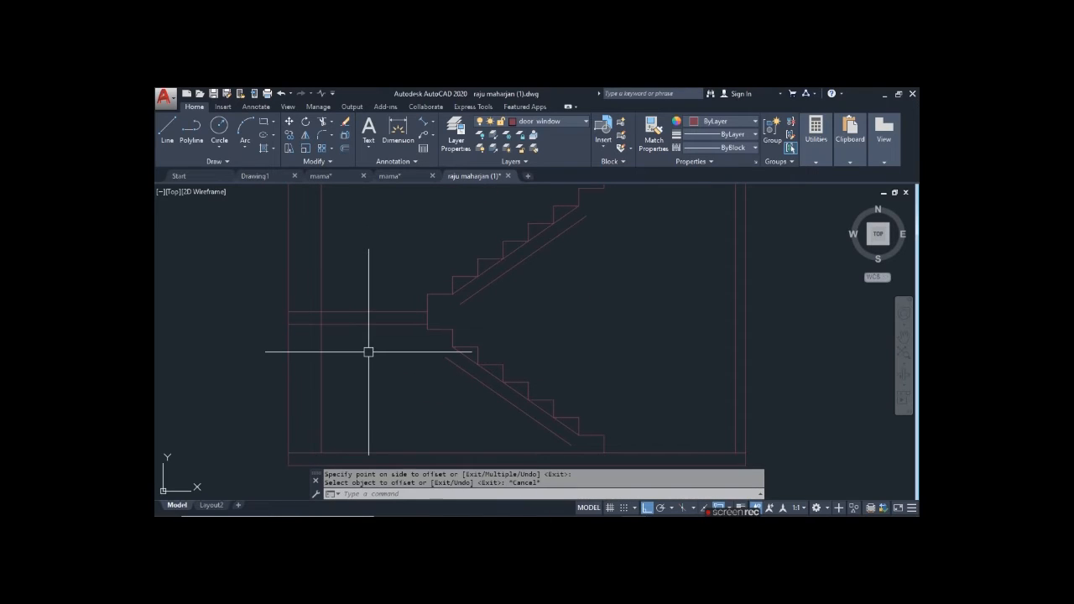
Extend the offset underside lines of both flights to meet the landing and floor slab lines
text(ex)
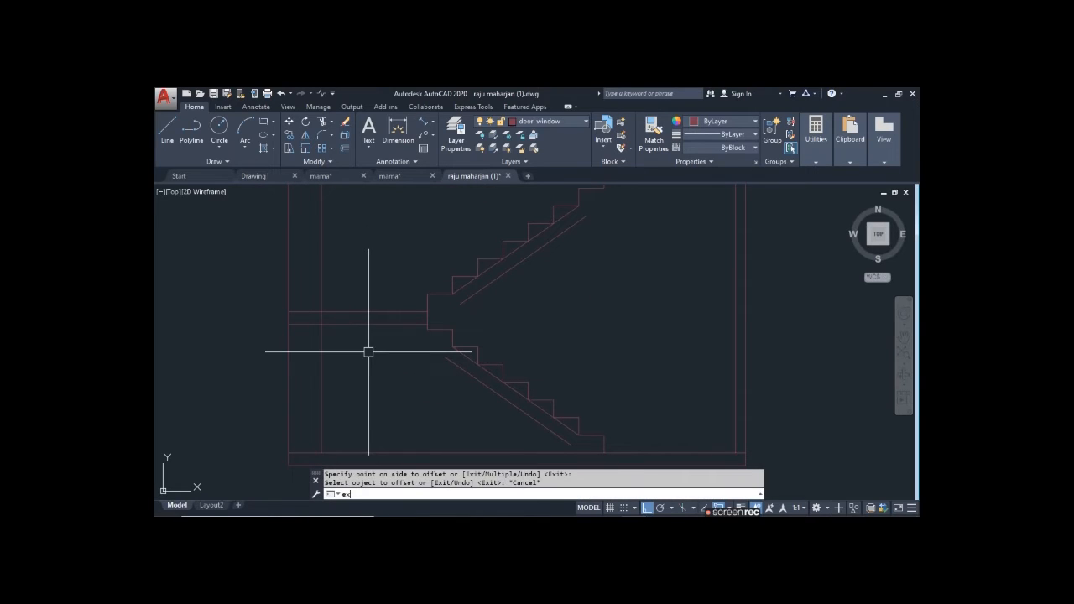
key(Return)
click(446, 361)
key(Return)
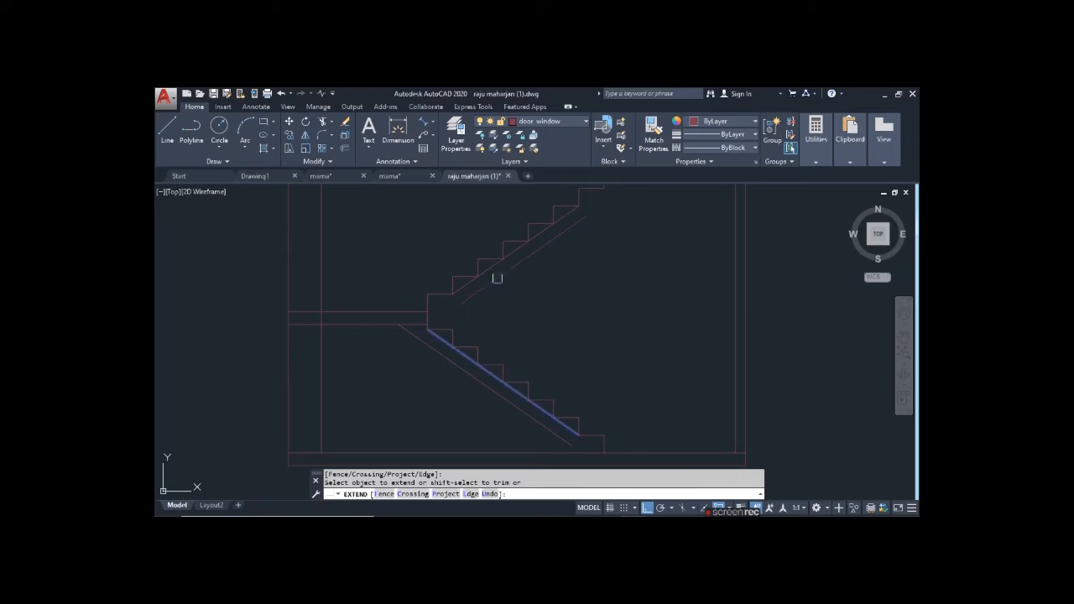
middle_drag(521, 333, 471, 404)
scroll(515, 262, down, 4)
click(499, 356)
scroll(500, 355, up, 2)
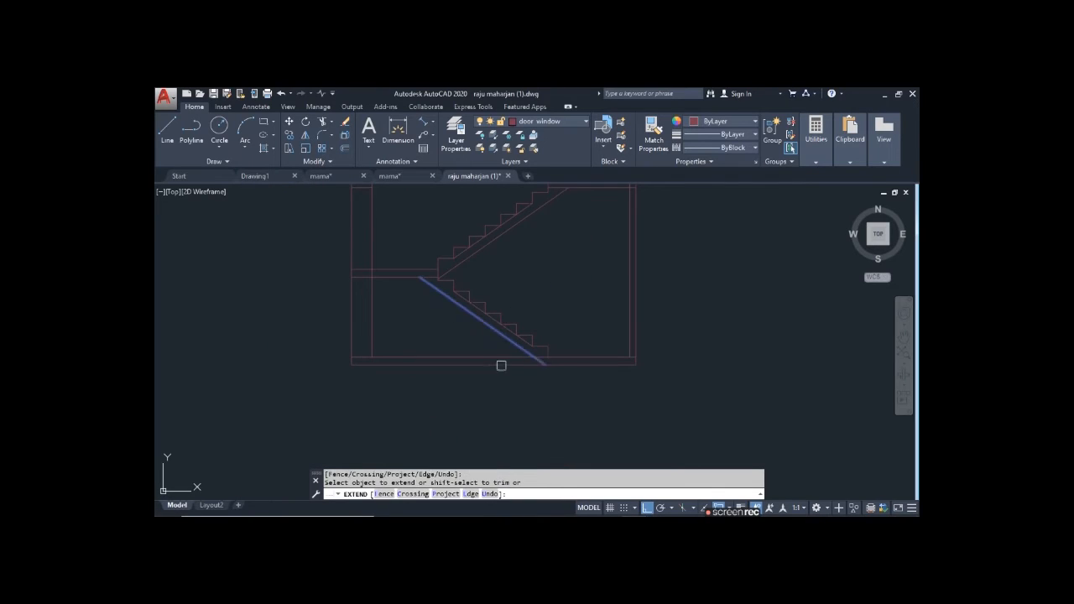
Trim the surplus line ends where the flight undersides meet the landing slab, upper floor slab and ground floor
key(Escape)
text(tr)
key(Return)
key(Return)
scroll(423, 258, up, 8)
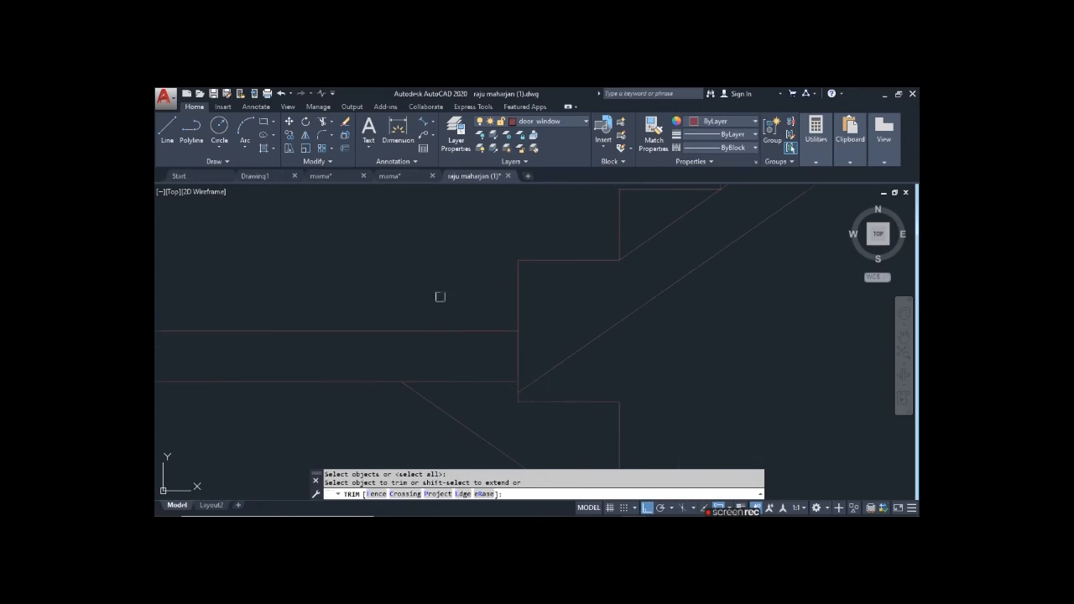
scroll(379, 389, down, 6)
middle_drag(512, 315, 474, 358)
click(579, 304)
scroll(578, 305, up, 4)
click(534, 273)
scroll(462, 259, down, 2)
click(462, 262)
scroll(472, 378, down, 4)
middle_drag(472, 383, 478, 335)
scroll(409, 397, up, 2)
Erase the two original sloped lines running through the inner step corners of both flights
key(Escape)
click(393, 387)
click(405, 288)
key(Delete)
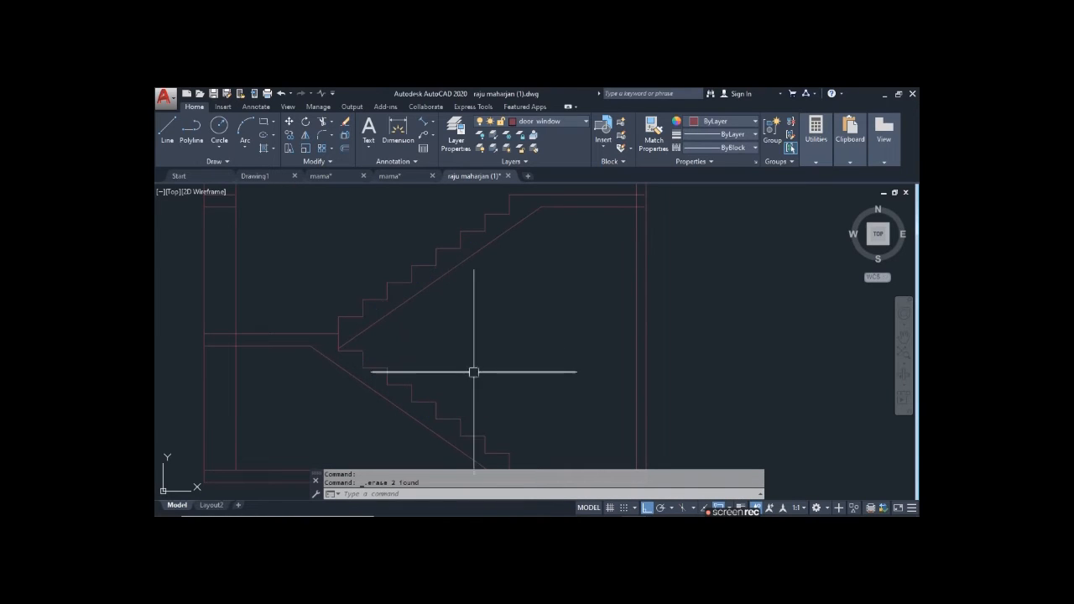
scroll(470, 319, down, 2)
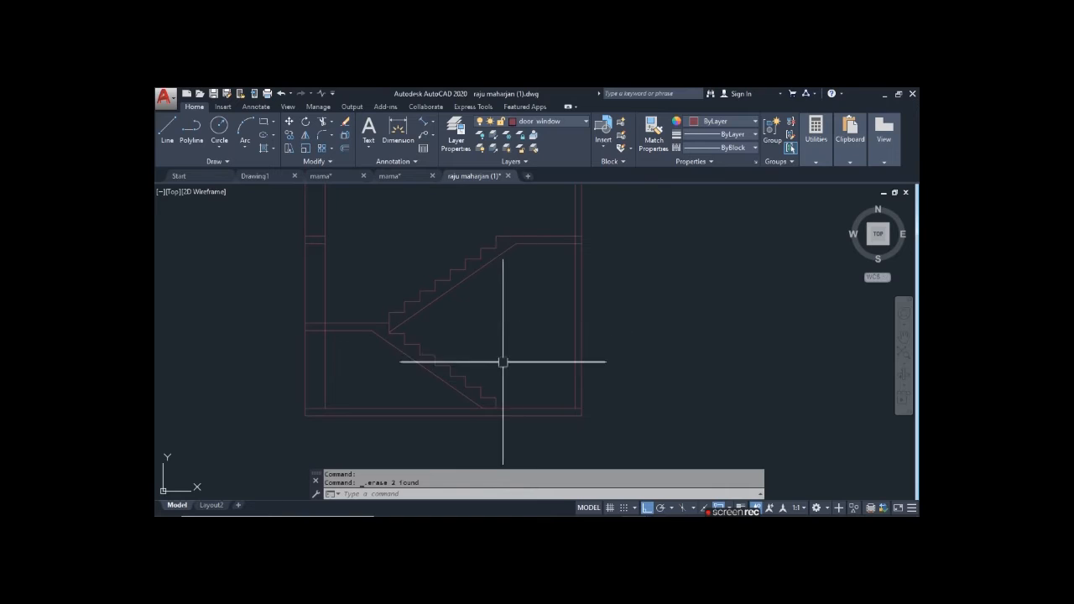
text(tr)
key(Return)
scroll(339, 331, up, 2)
key(Return)
scroll(315, 325, up, 3)
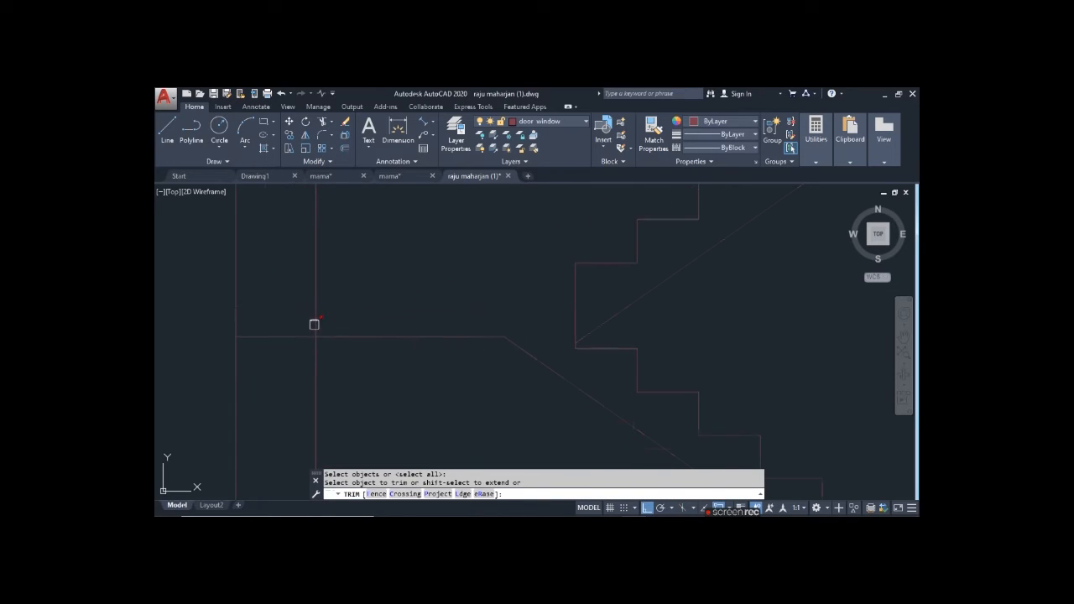
key(Escape)
Trim the inner wall lines where they cross the landing slab and the first floor slab
text(tr)
key(Return)
key(Return)
click(316, 315)
scroll(270, 343, down, 6)
click(355, 351)
scroll(356, 345, up, 2)
scroll(508, 252, up, 5)
click(526, 257)
scroll(419, 268, down, 3)
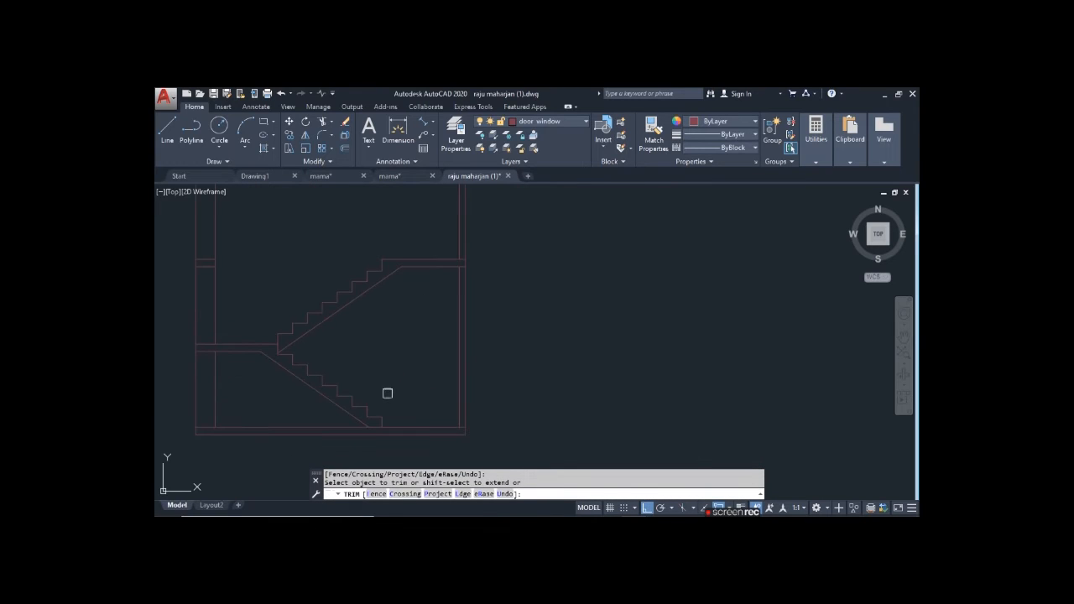
key(Escape)
Copy both flights with their landing and floor slab upward twice, stacking each copy from its lowest riser onto the floor slab below
click(399, 418)
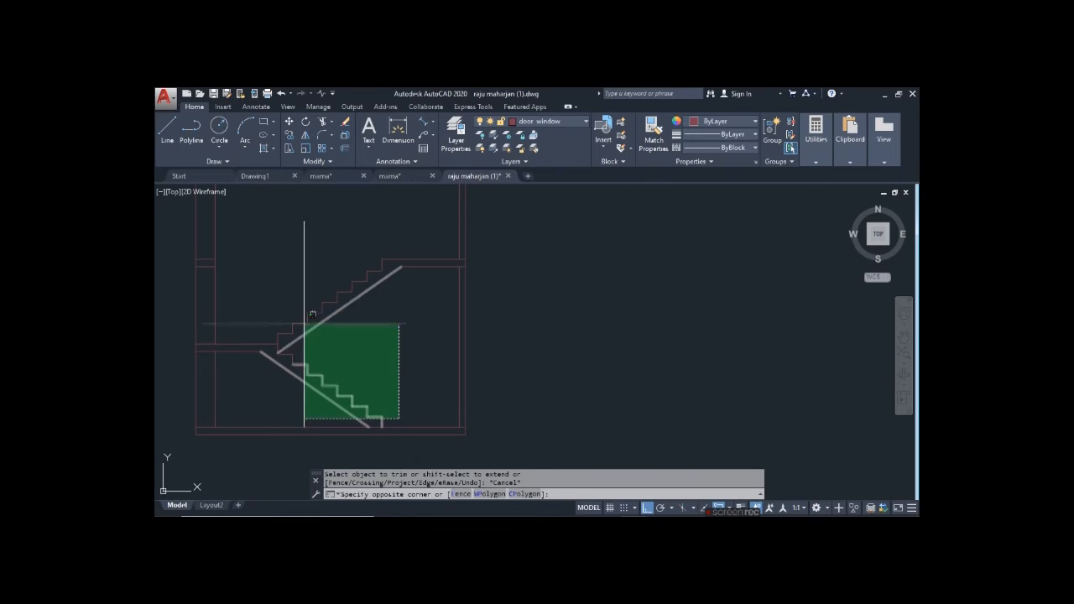
click(247, 240)
click(417, 322)
click(385, 250)
text(co)
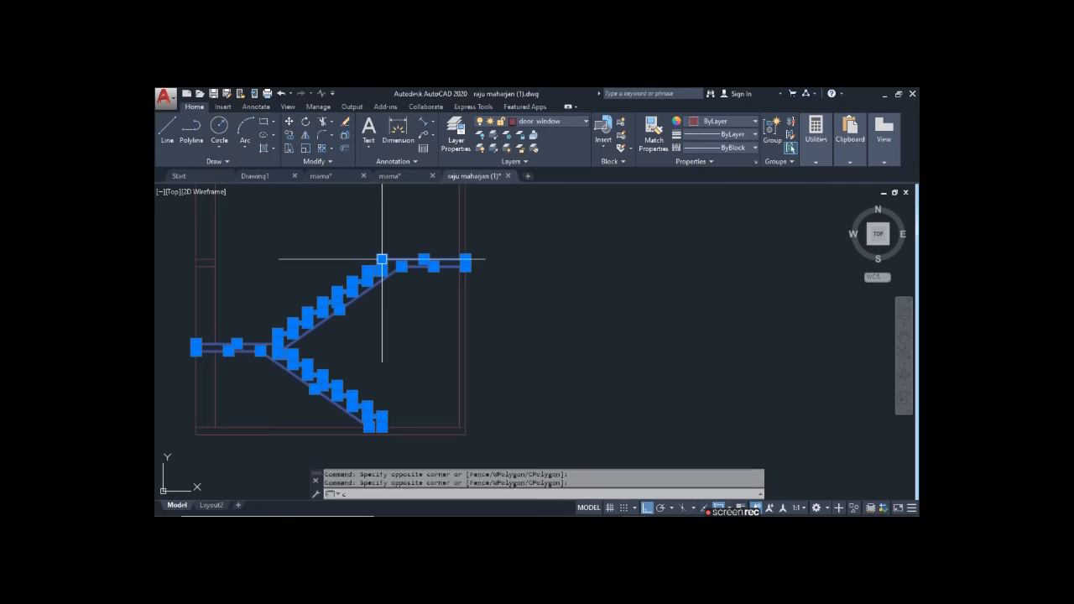
key(Return)
click(383, 427)
middle_drag(407, 335, 446, 430)
click(419, 353)
scroll(436, 356, down, 2)
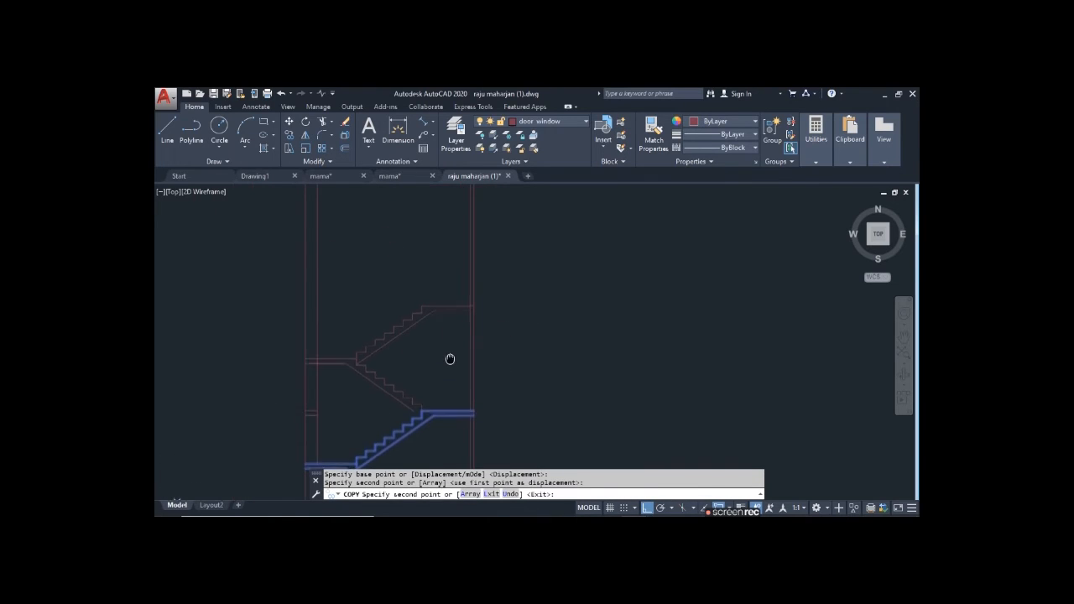
click(421, 306)
middle_drag(398, 402, 397, 443)
scroll(391, 346, down, 2)
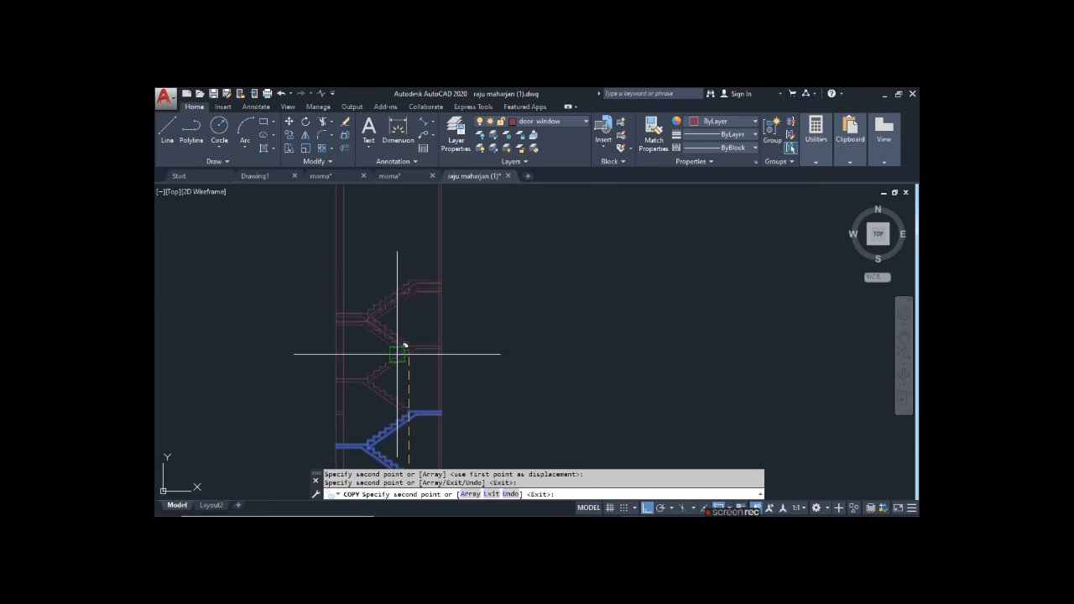
key(Escape)
Extend the underside line of the first copied lower flight and the floor slab's underside line until they meet
scroll(408, 343, up, 3)
middle_drag(448, 412, 445, 350)
scroll(436, 360, up, 2)
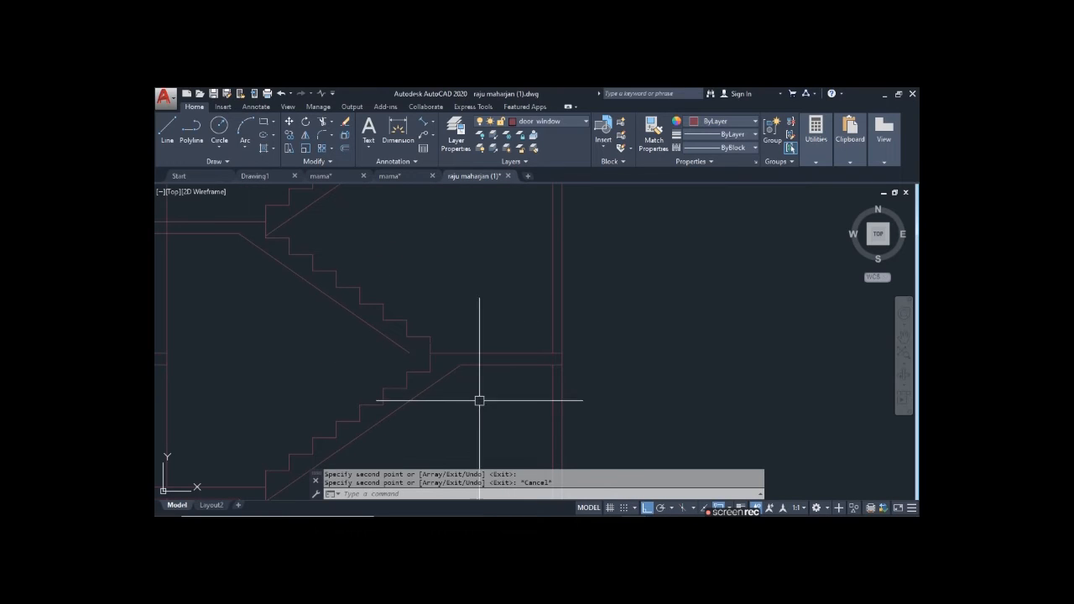
middle_drag(434, 410, 443, 423)
scroll(436, 426, down, 4)
scroll(458, 426, up, 2)
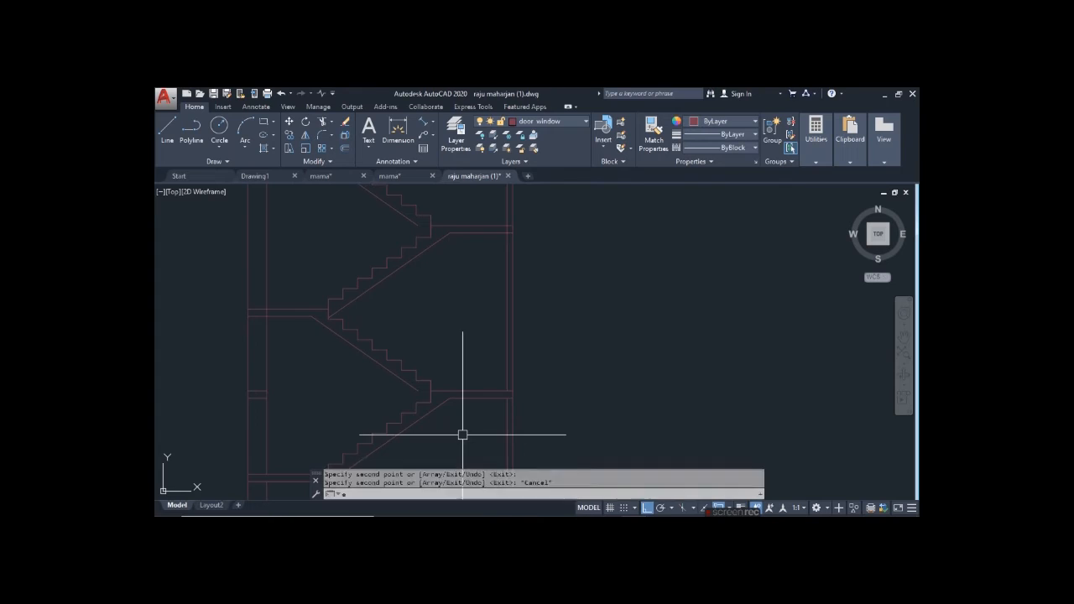
text(ex)
key(Return)
scroll(444, 420, up, 5)
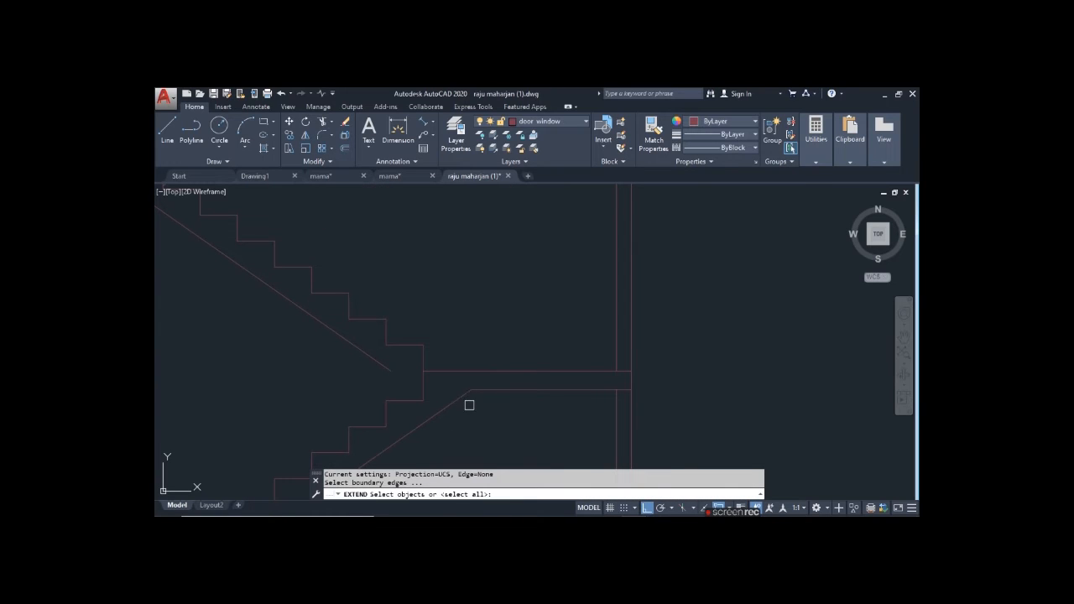
key(Return)
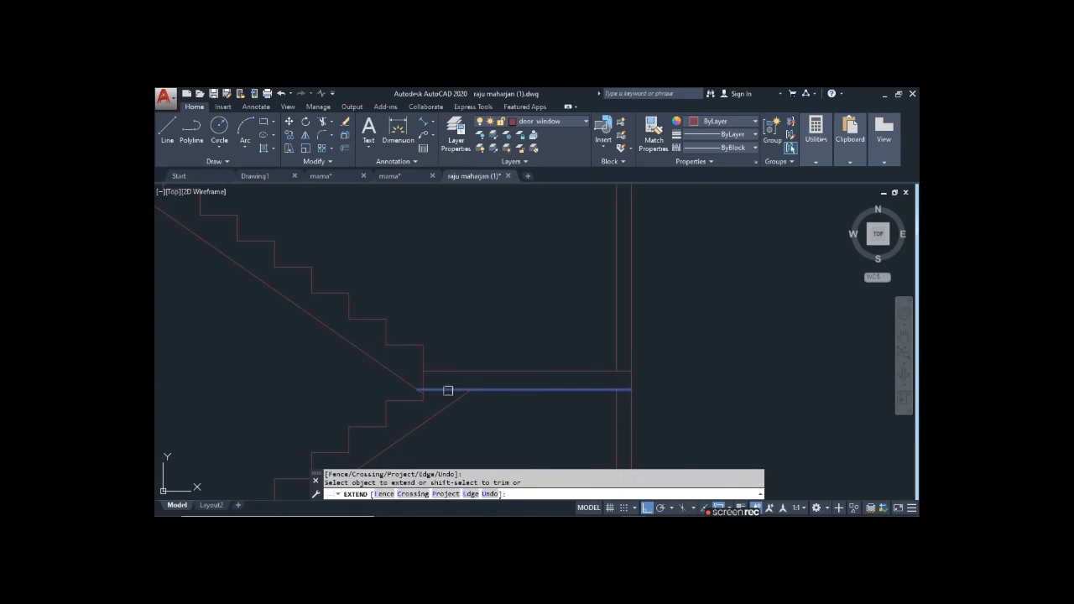
click(415, 414)
Extend the waist and slab underside lines in the same way at the next floor slab above
scroll(420, 414, down, 2)
middle_drag(453, 328, 473, 412)
scroll(473, 412, down, 2)
middle_drag(454, 350, 453, 414)
scroll(448, 367, up, 2)
key(Escape)
key(Return)
key(Return)
scroll(510, 356, up, 3)
scroll(442, 389, down, 10)
scroll(460, 393, up, 8)
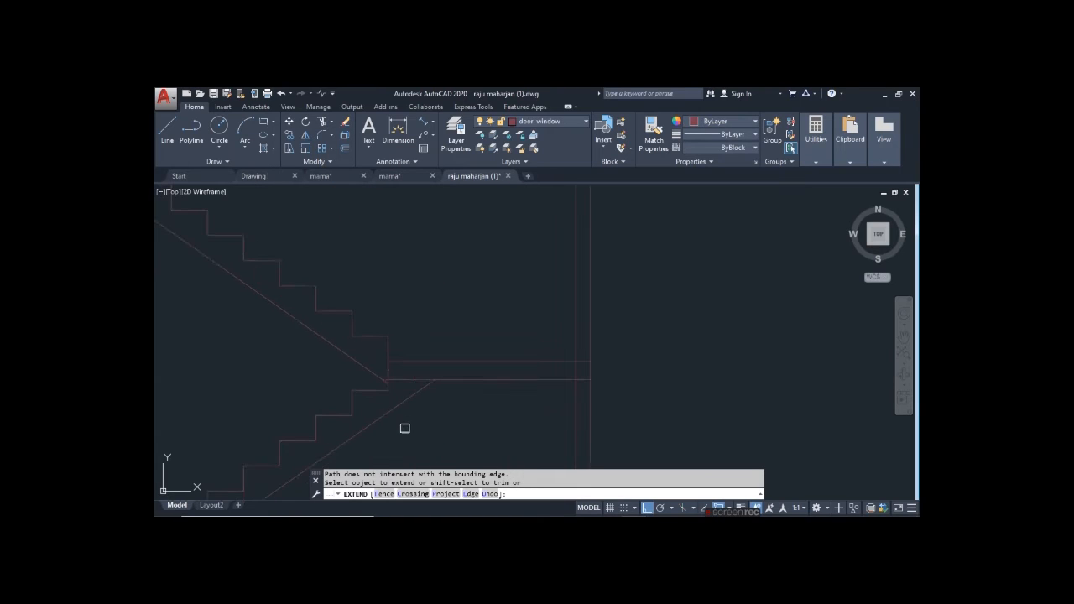
middle_drag(412, 437, 464, 421)
Trim the overlapping waist, slab and riser line ends at the junctions of the stacked flights with the floor slabs
key(Escape)
text(tr)
key(Return)
key(Return)
scroll(423, 355, up, 6)
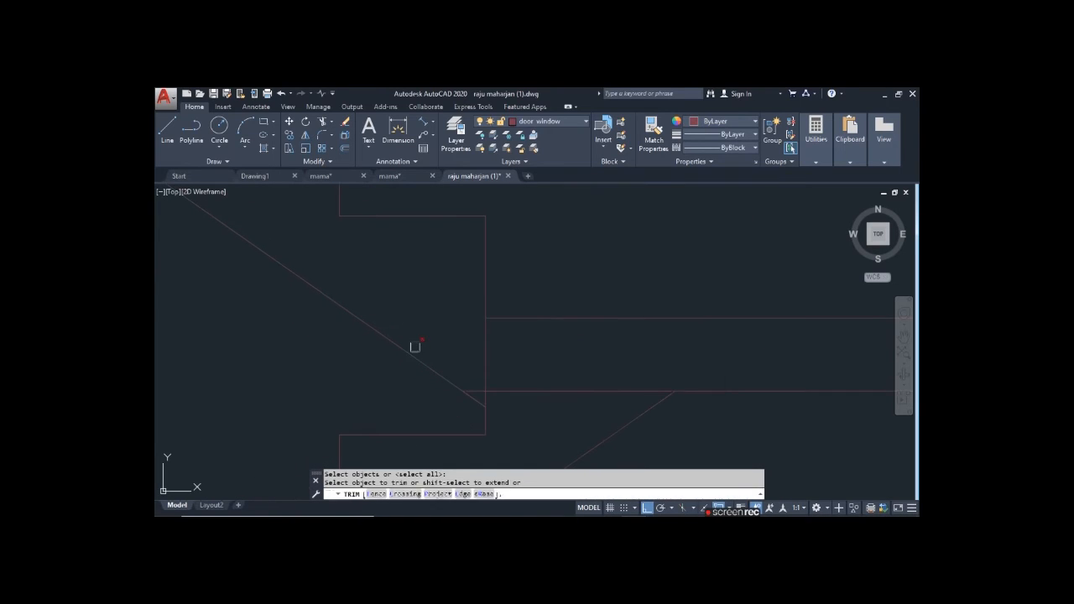
click(479, 361)
click(496, 343)
scroll(493, 285, down, 8)
click(499, 293)
middle_drag(477, 428, 472, 364)
scroll(503, 391, up, 6)
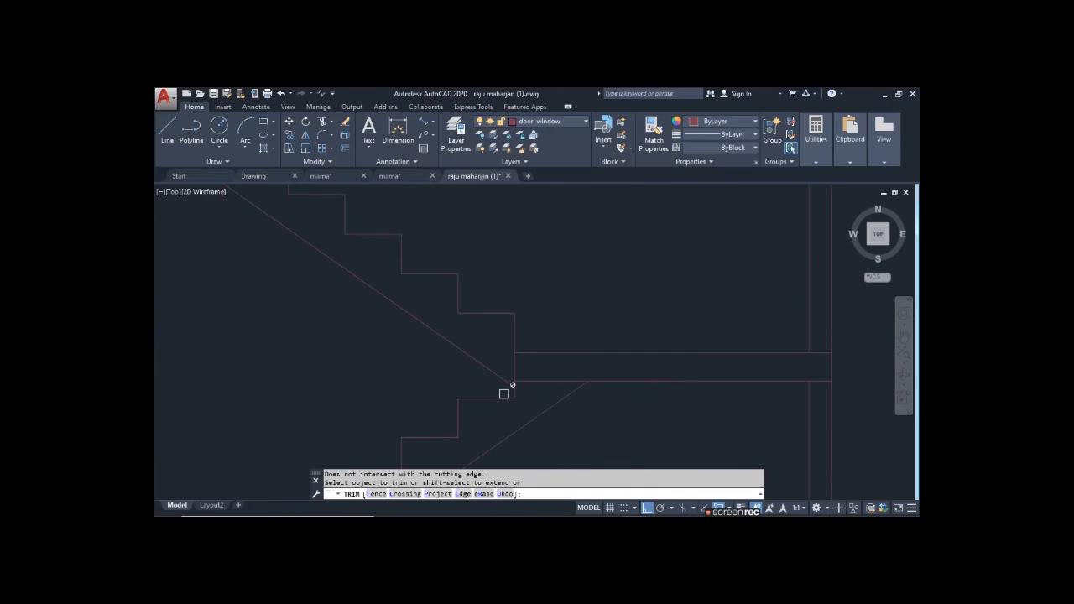
scroll(458, 344, down, 6)
click(468, 342)
scroll(467, 341, down, 2)
middle_drag(470, 318, 485, 246)
Trim the ground floor line between the lowest flight's underside and its first riser
key(Escape)
text(tr)
key(Return)
key(Return)
scroll(472, 429, up, 2)
click(472, 420)
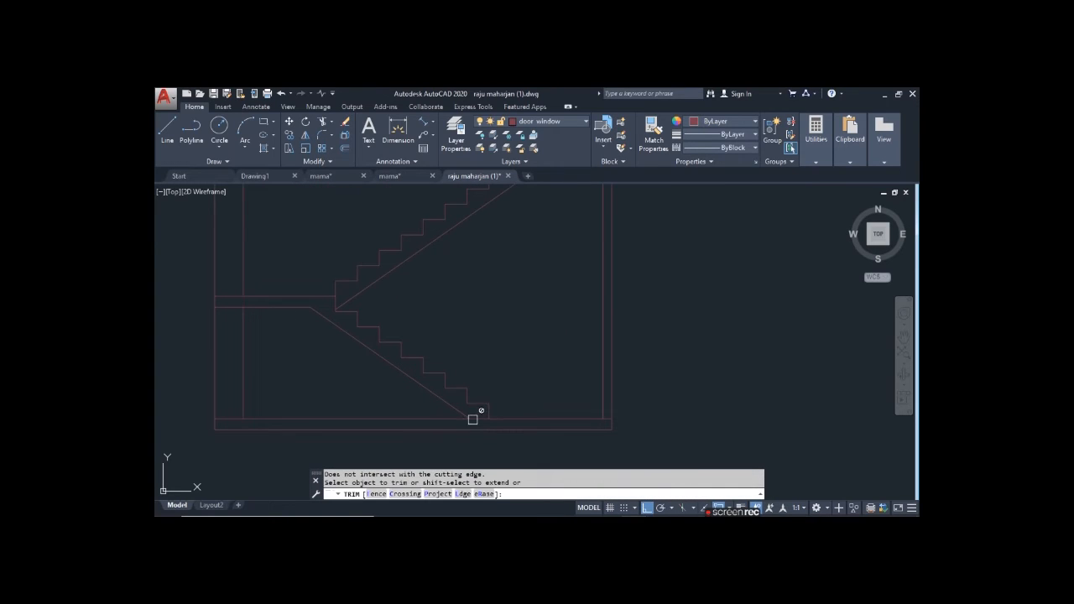
click(474, 420)
scroll(401, 407, down, 3)
key(Escape)
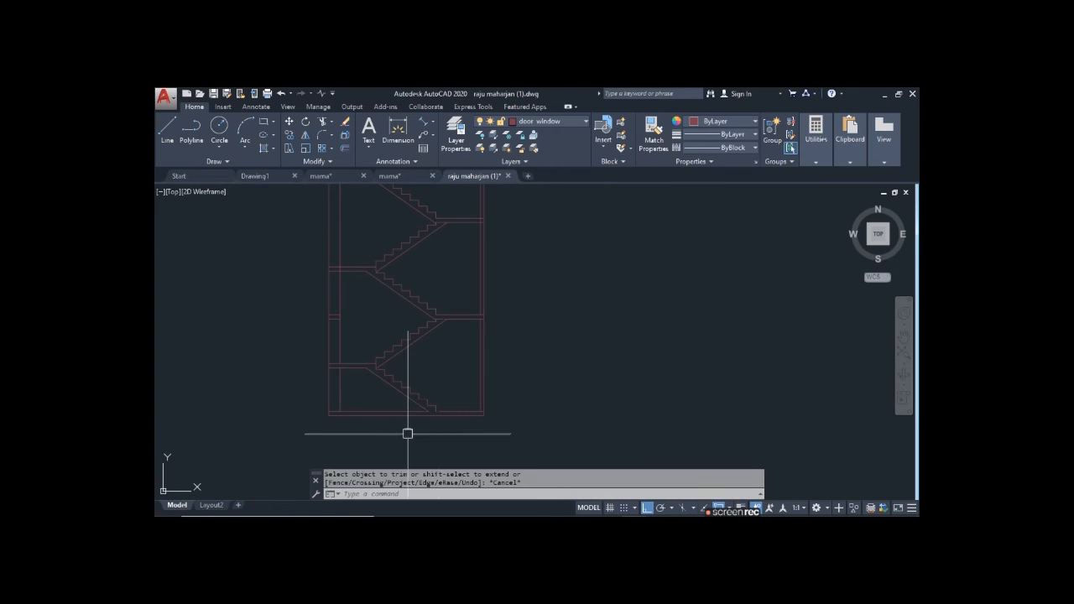
Hatch the cut lower flight of each storey with its landing and floor slab in the AR-CONC pattern
middle_drag(461, 378, 507, 374)
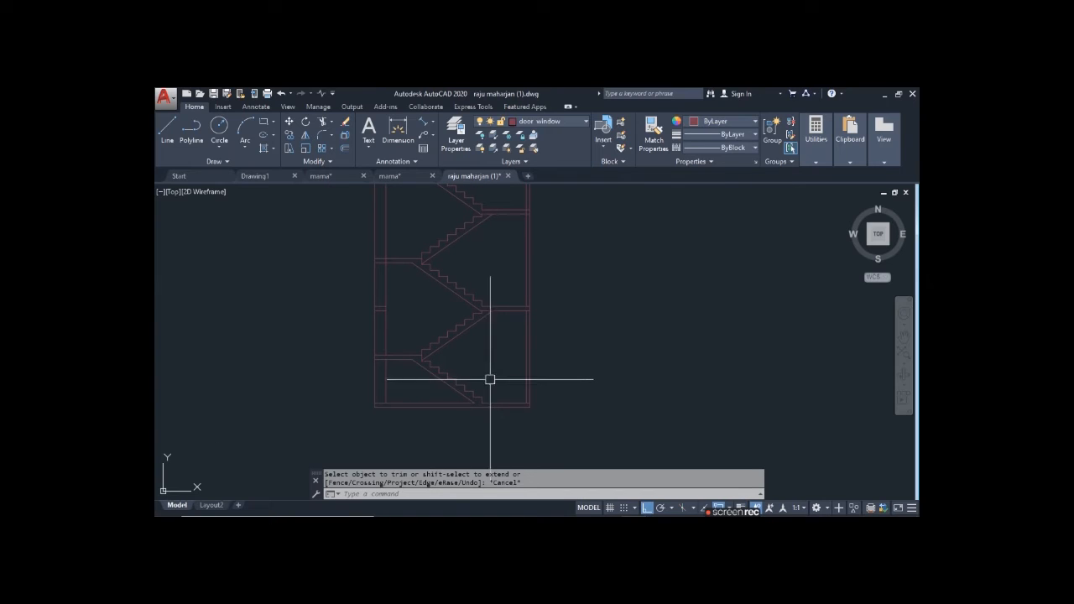
text(h)
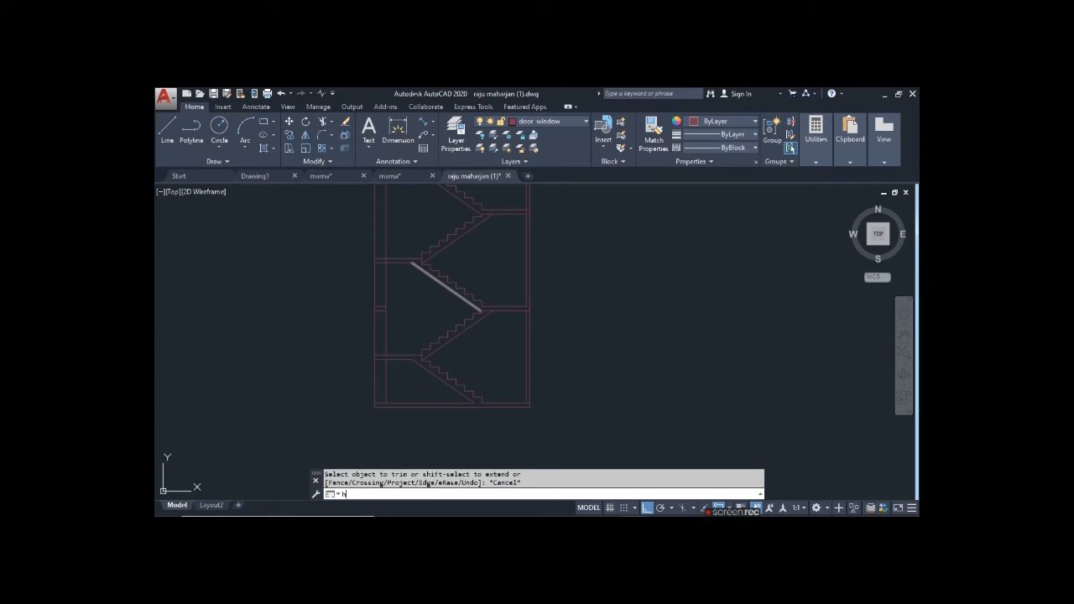
key(Return)
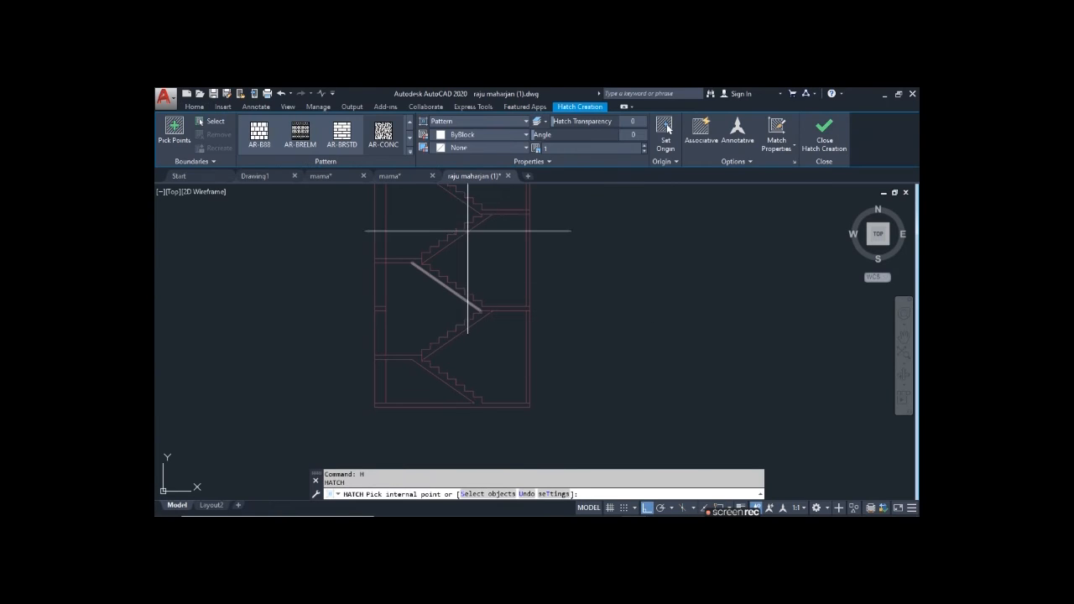
click(386, 143)
scroll(433, 349, up, 6)
click(440, 345)
scroll(422, 395, down, 2)
middle_drag(451, 320, 475, 456)
click(526, 304)
scroll(481, 386, down, 2)
middle_drag(512, 274, 516, 400)
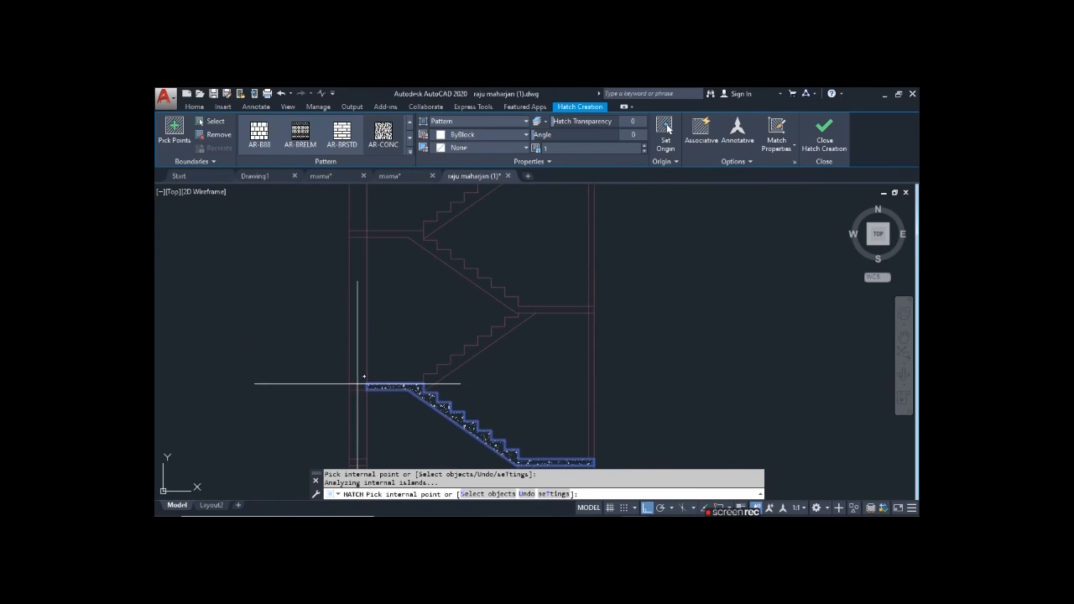
scroll(357, 383, up, 2)
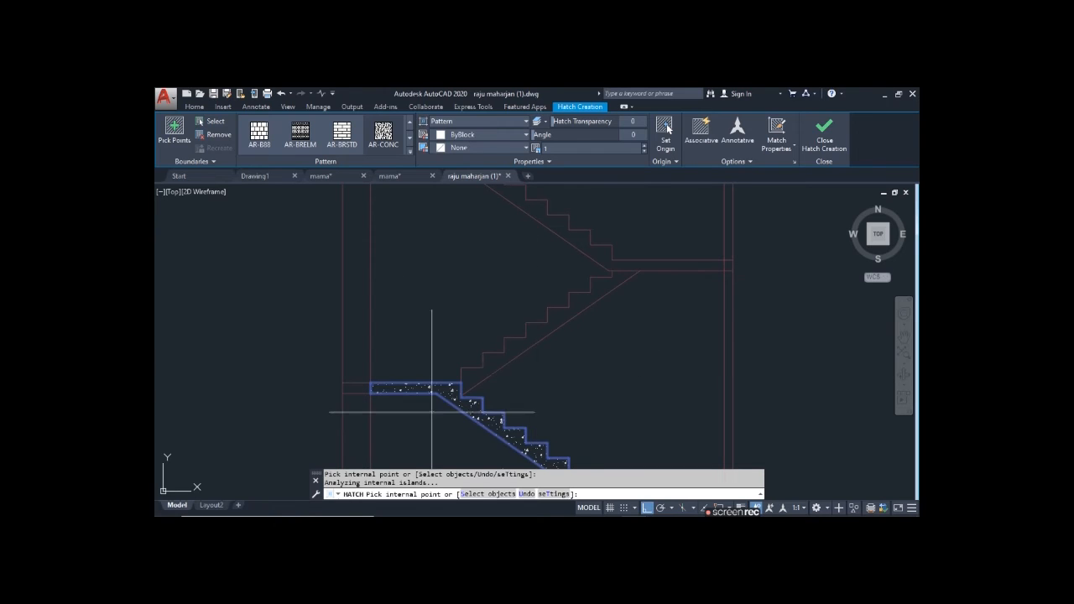
scroll(358, 388, up, 1)
scroll(362, 434, down, 2)
middle_drag(529, 260, 516, 379)
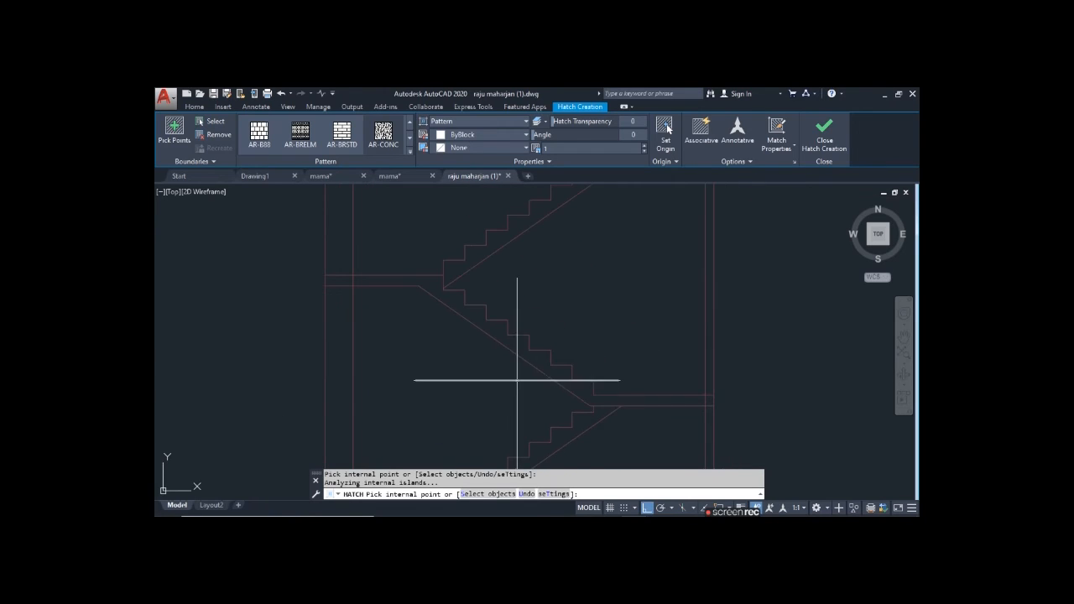
click(472, 311)
scroll(378, 361, down, 1)
key(Escape)
Trim the inner wall line where it crosses the landing slabs and ground slab beside the hatched flights
scroll(412, 367, up, 3)
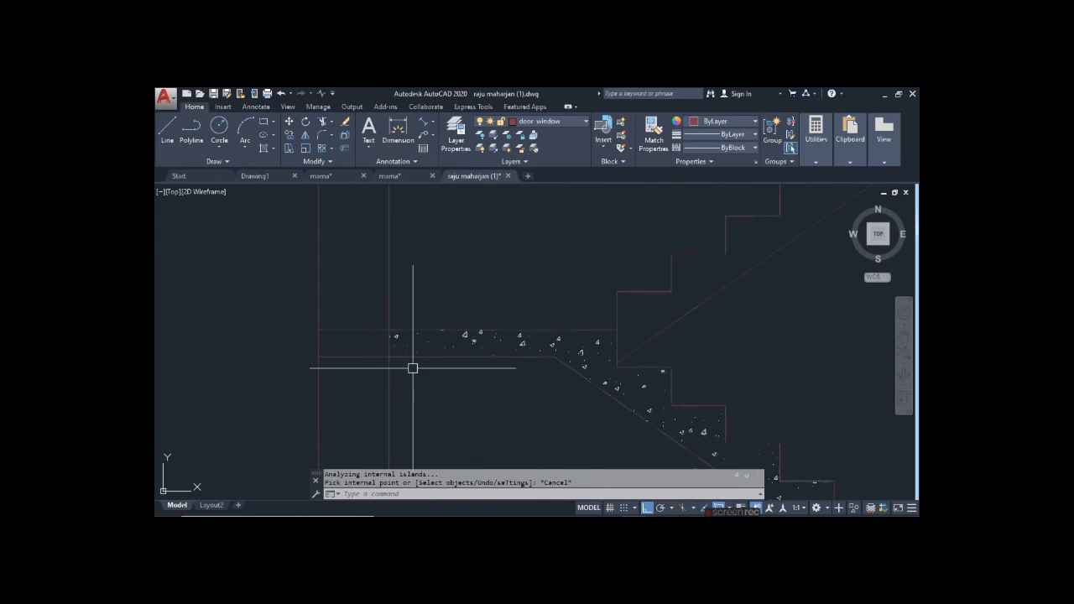
text(tr)
key(Return)
scroll(393, 346, up, 3)
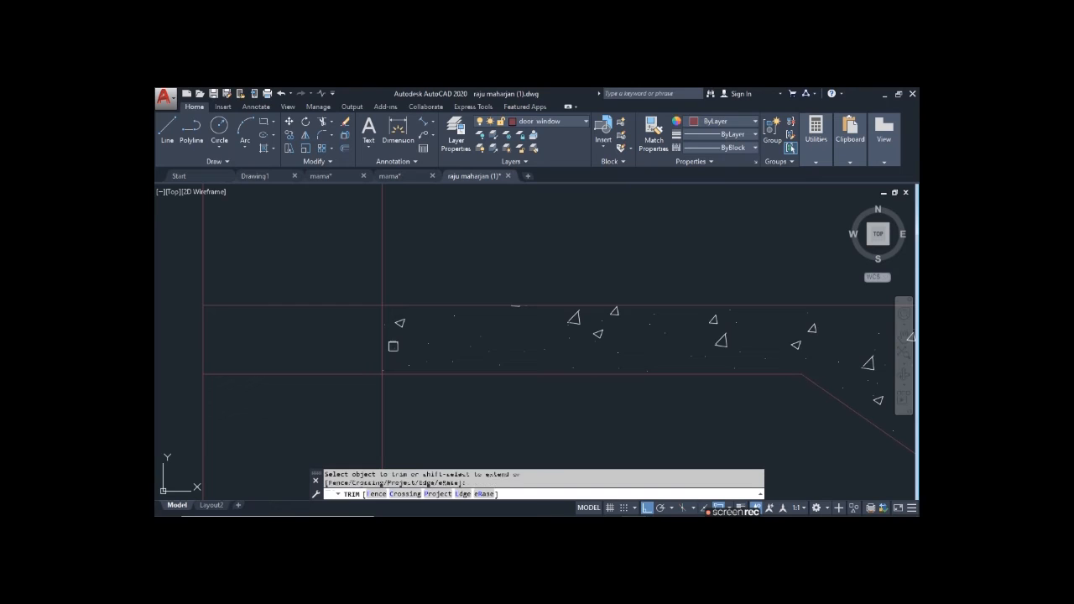
scroll(331, 312, down, 4)
click(330, 245)
scroll(348, 261, down, 7)
middle_drag(361, 393, 358, 380)
scroll(335, 319, up, 12)
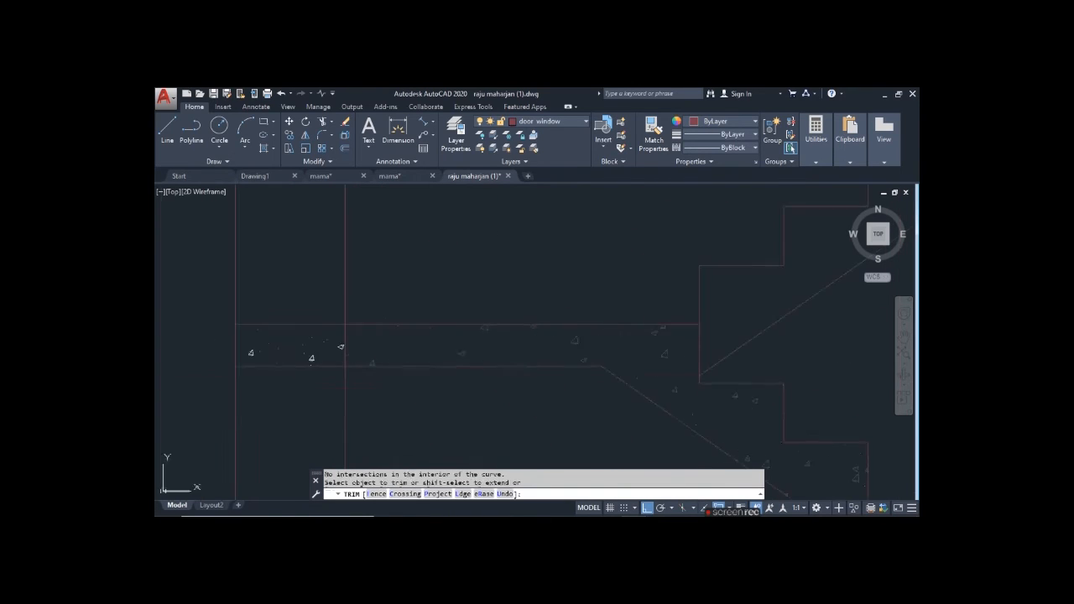
scroll(330, 302, down, 6)
scroll(367, 299, down, 6)
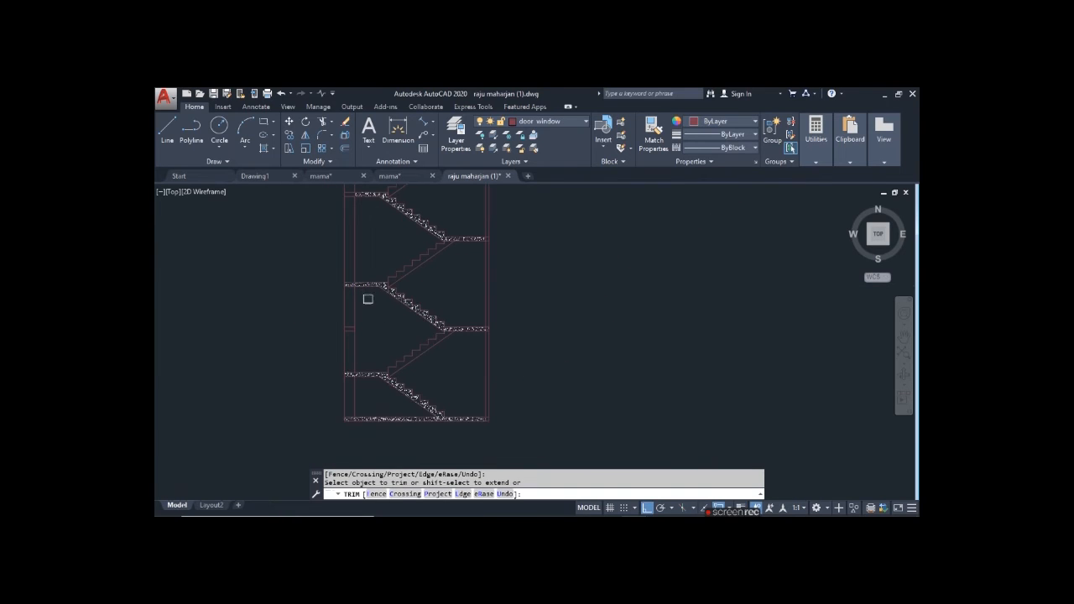
middle_drag(382, 327, 375, 445)
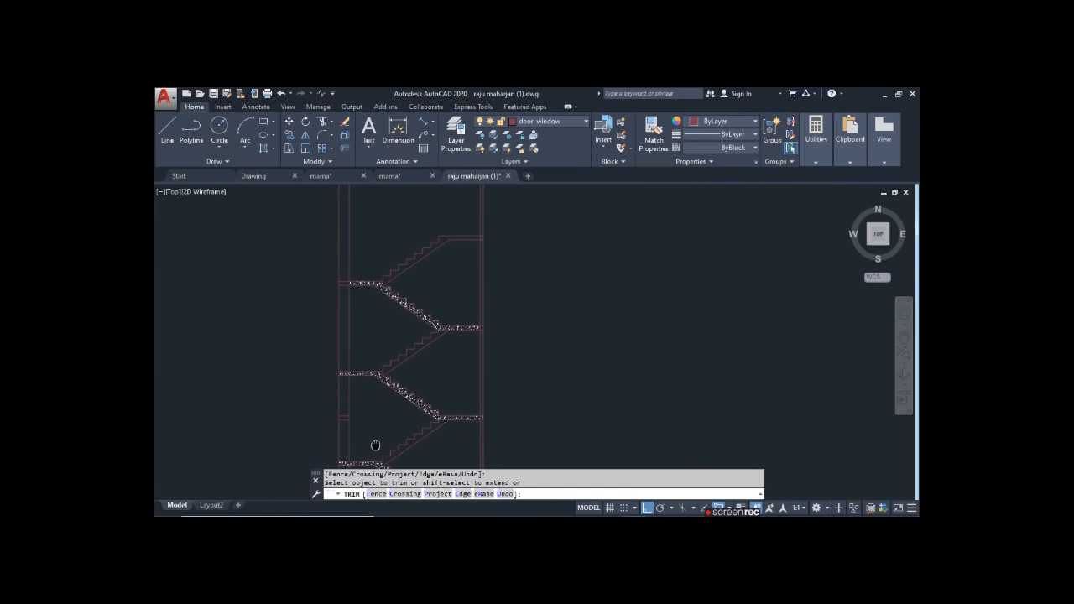
scroll(373, 335, up, 3)
middle_drag(374, 344, 371, 399)
key(Escape)
Hatch the upper landing slab's end within the wall and the first-floor slab stub in that wall with the AR-CONC pattern
scroll(345, 344, up, 4)
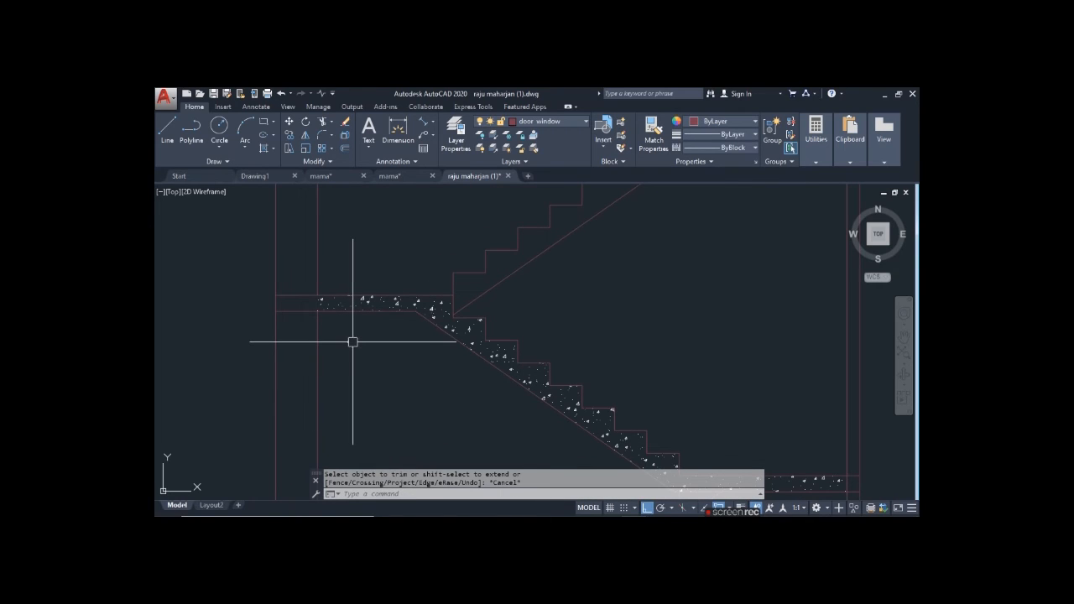
text(h)
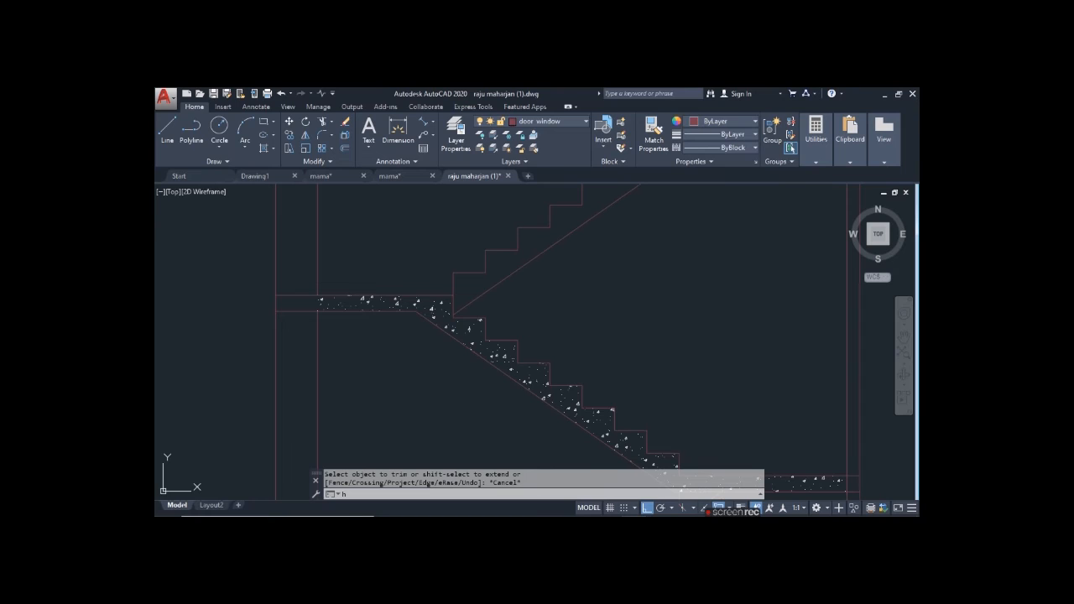
key(Return)
click(292, 303)
scroll(323, 317, down, 5)
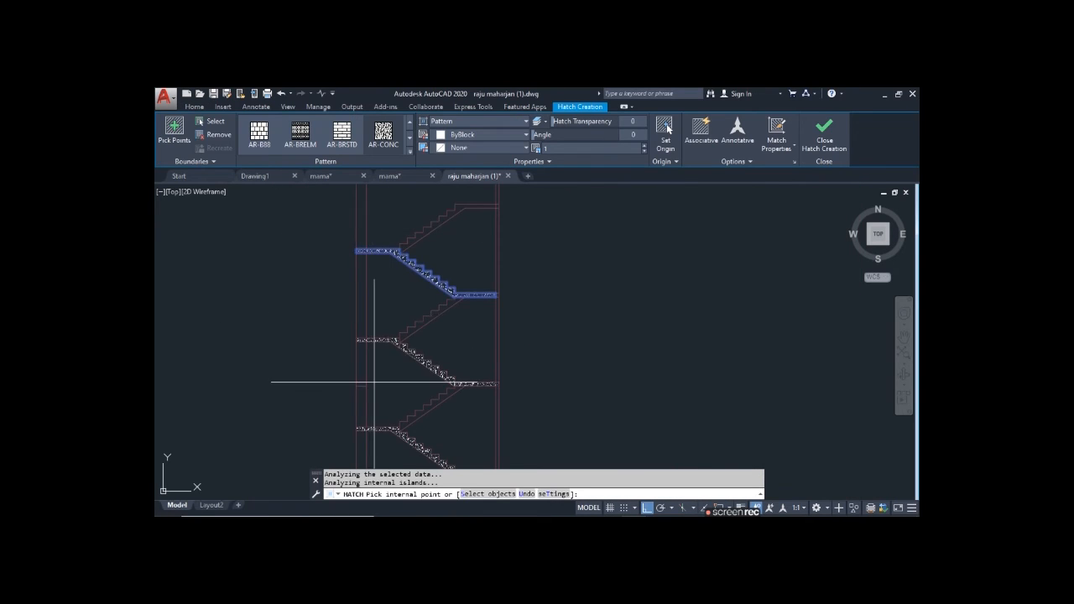
scroll(374, 382, up, 4)
scroll(359, 302, down, 5)
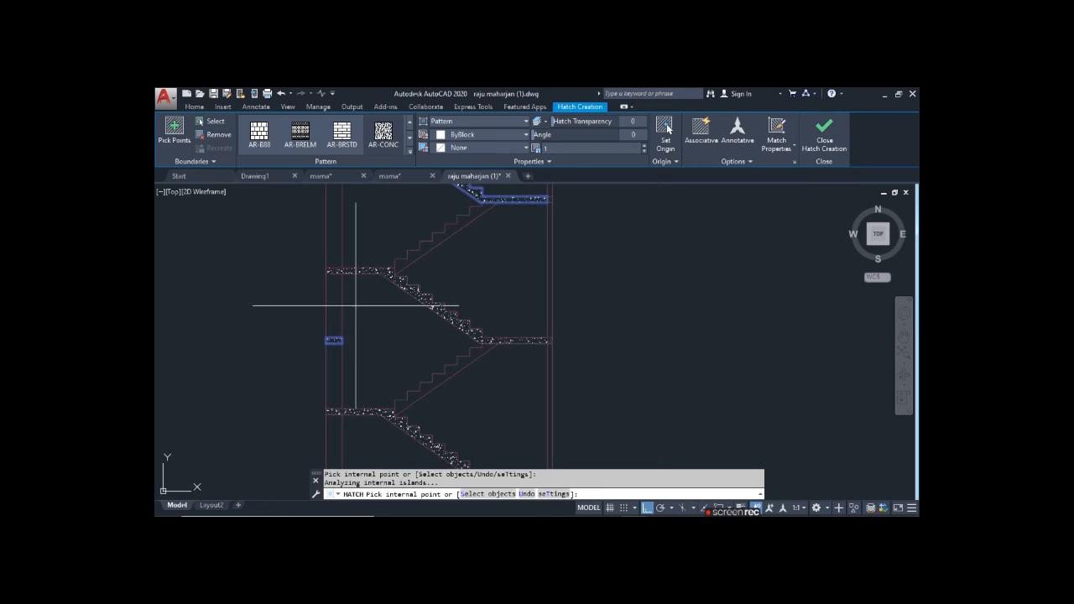
scroll(390, 298, up, 5)
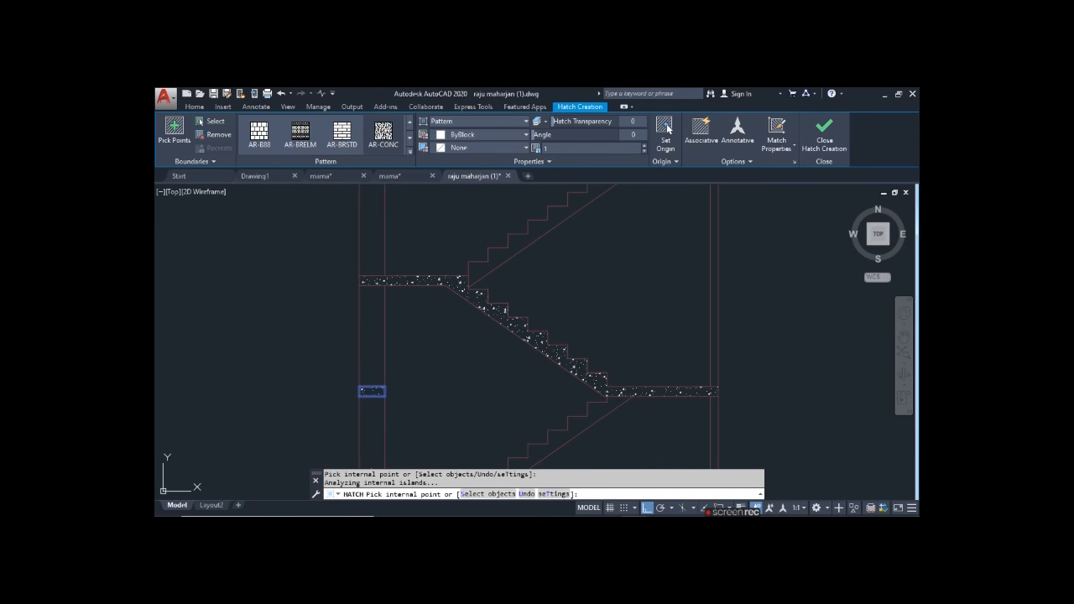
key(Escape)
Try to copy the hatched first-floor slab stub in the wall to another storey
scroll(369, 389, up, 6)
key(Escape)
click(393, 450)
click(344, 353)
text(co)
key(Return)
scroll(397, 317, down, 4)
scroll(393, 413, down, 4)
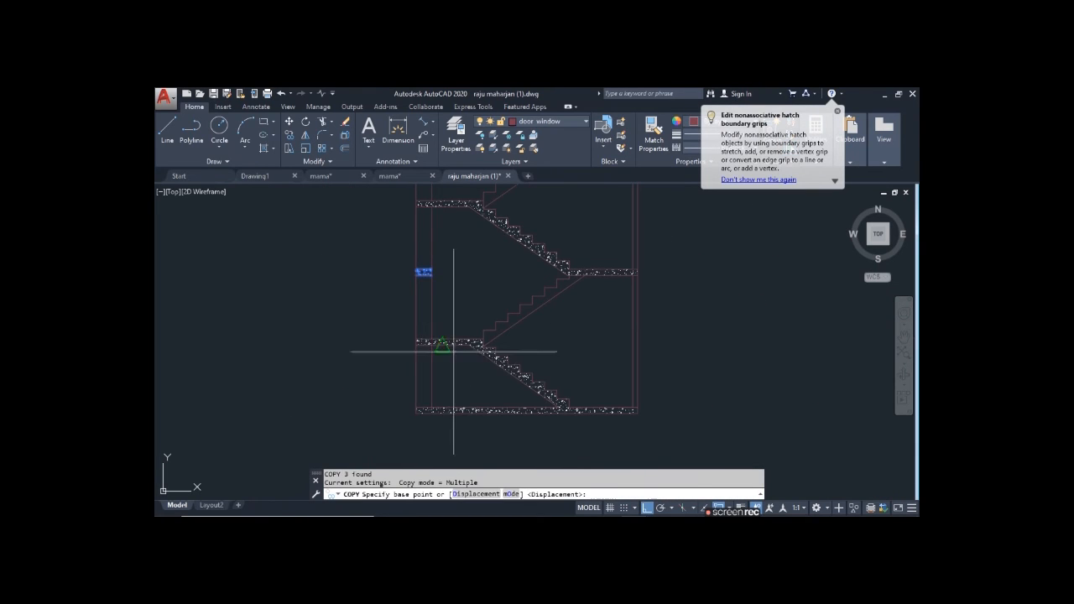
middle_drag(456, 254, 470, 270)
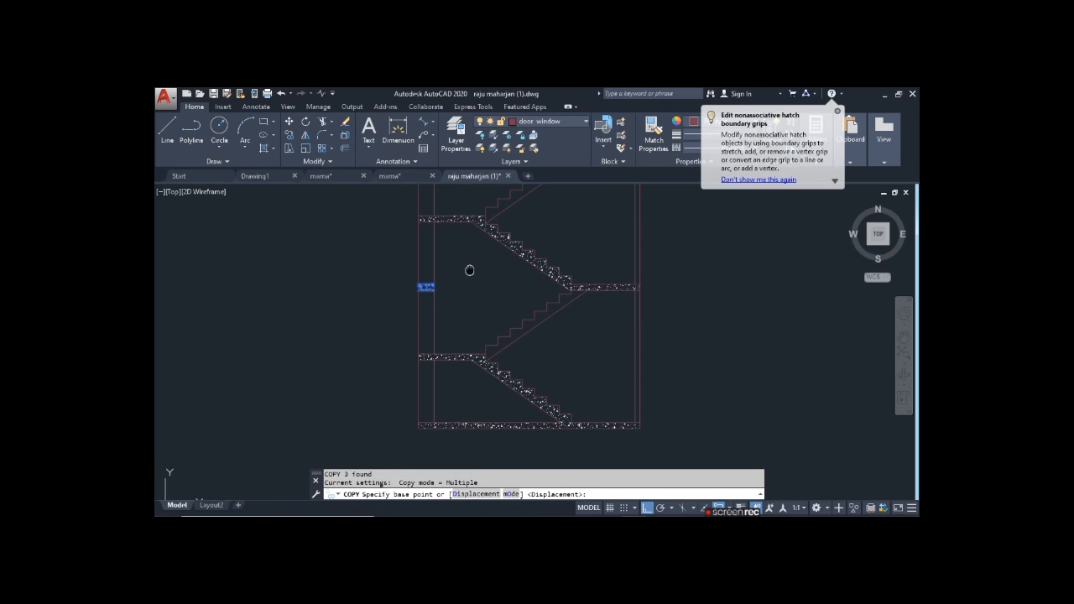
click(418, 359)
scroll(453, 350, up, 5)
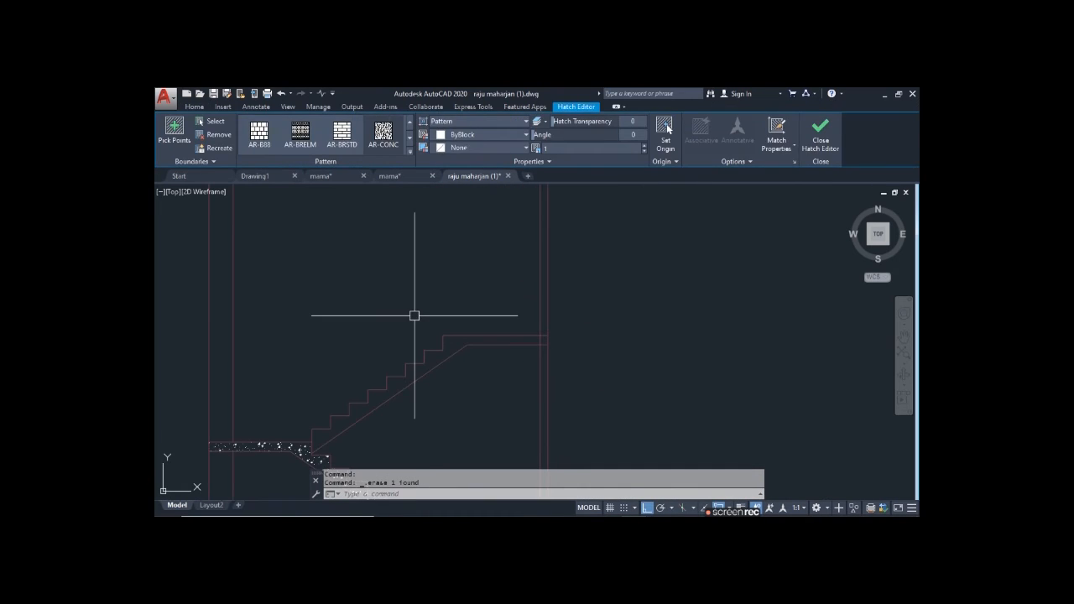
Trim the wall line where it crosses the end of the topmost, unhatched slab
scroll(417, 312, down, 6)
scroll(460, 280, up, 8)
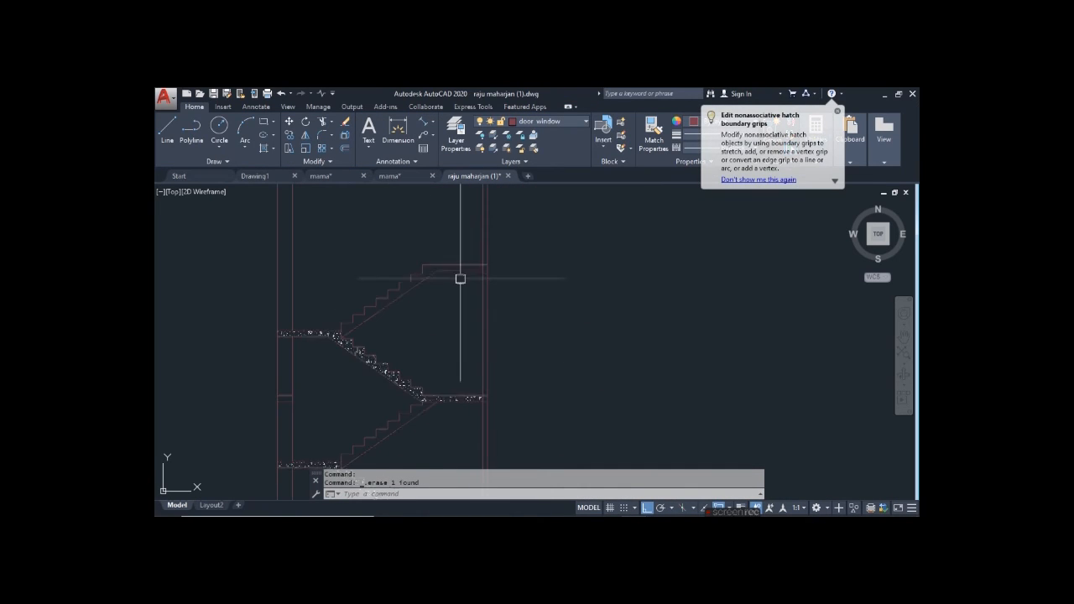
text(tr)
key(Return)
click(487, 271)
scroll(453, 268, down, 5)
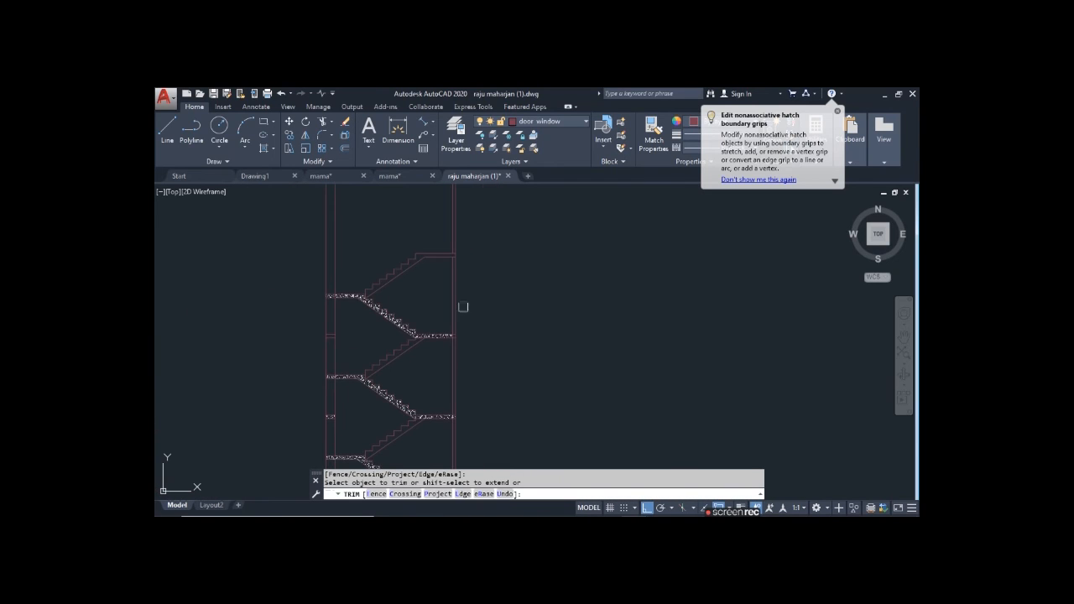
scroll(525, 334, down, 2)
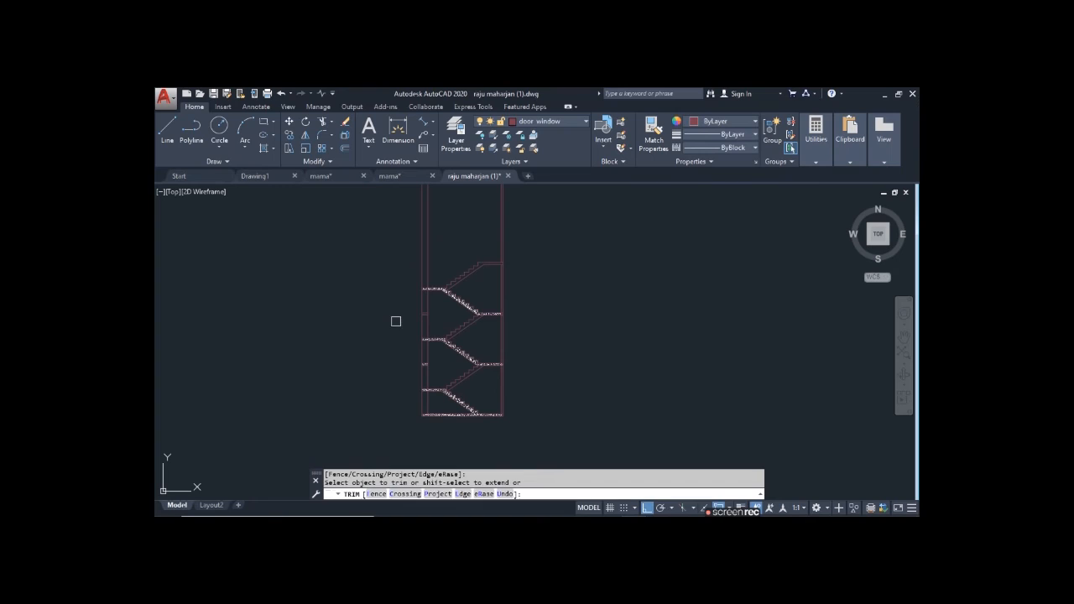
key(Escape)
Hatch the second-floor slab stub inside the landing-side wall in the AR-CONC pattern
text(h)
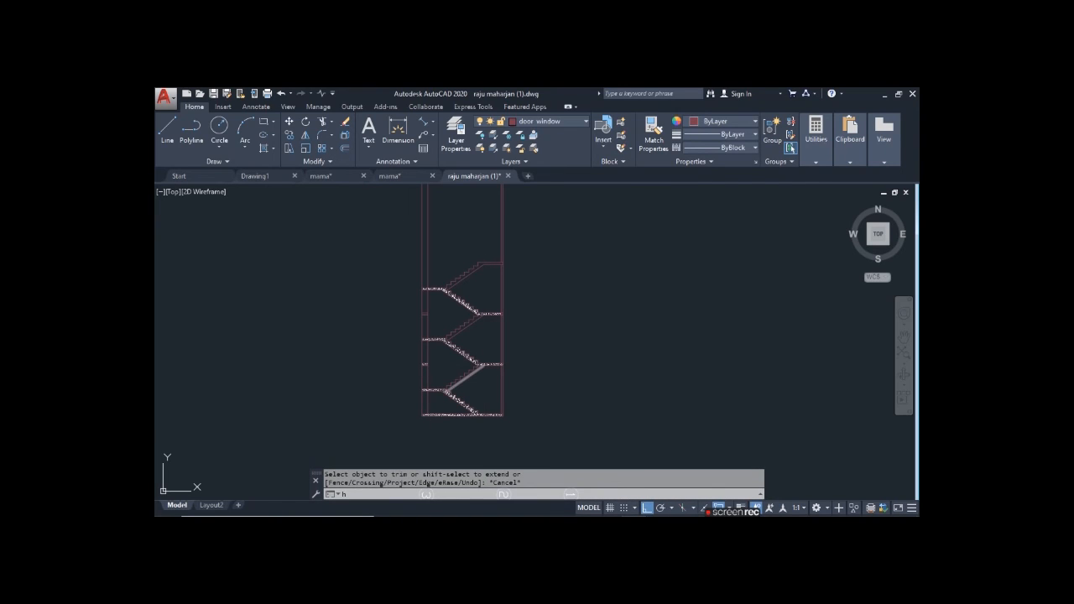
key(Return)
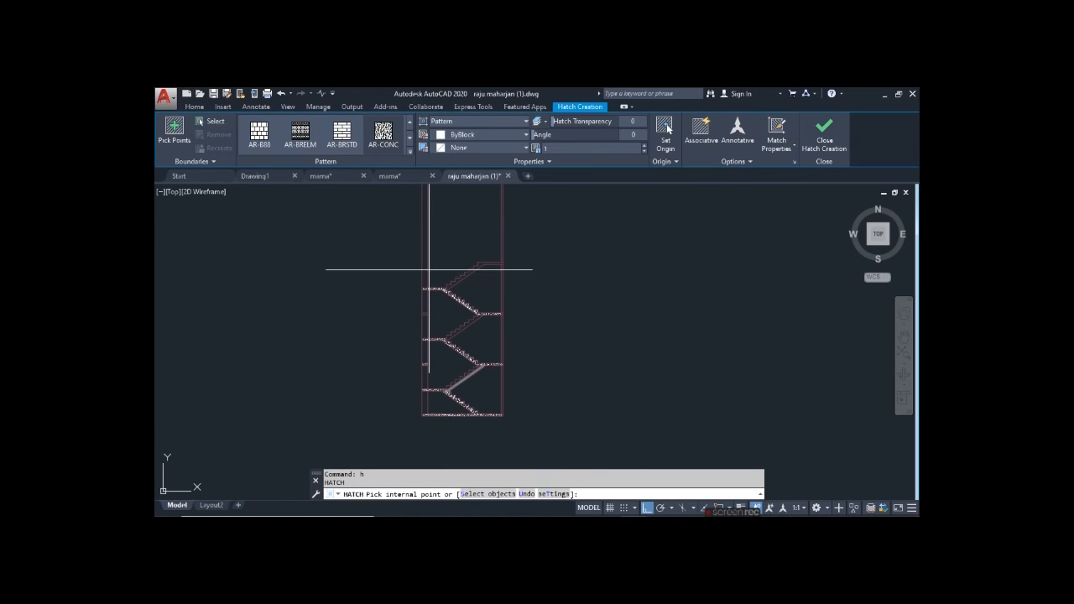
scroll(426, 290, up, 3)
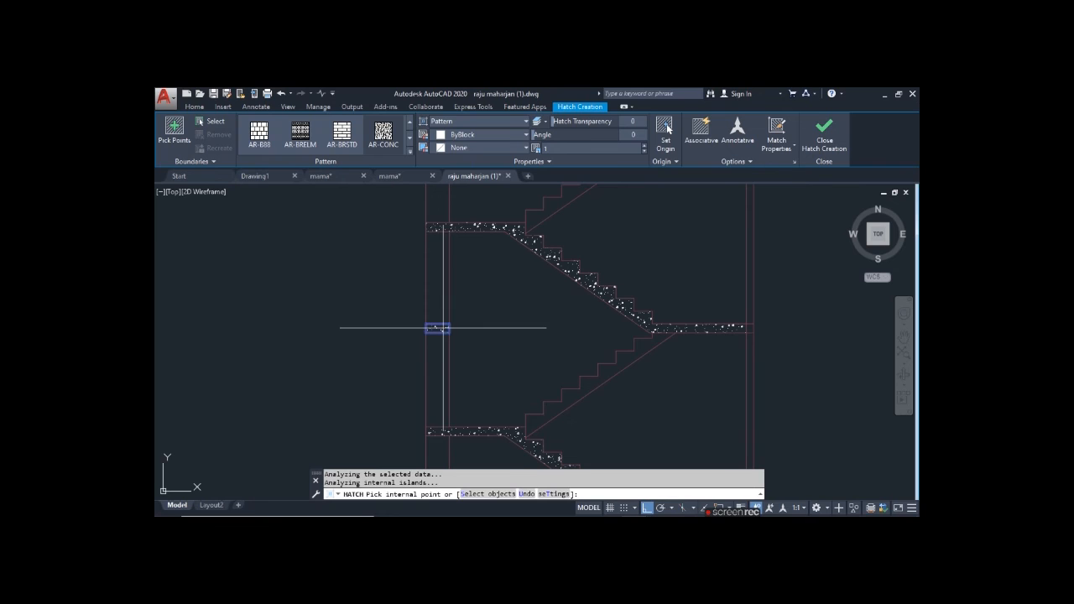
scroll(347, 318, down, 2)
middle_drag(542, 320, 481, 383)
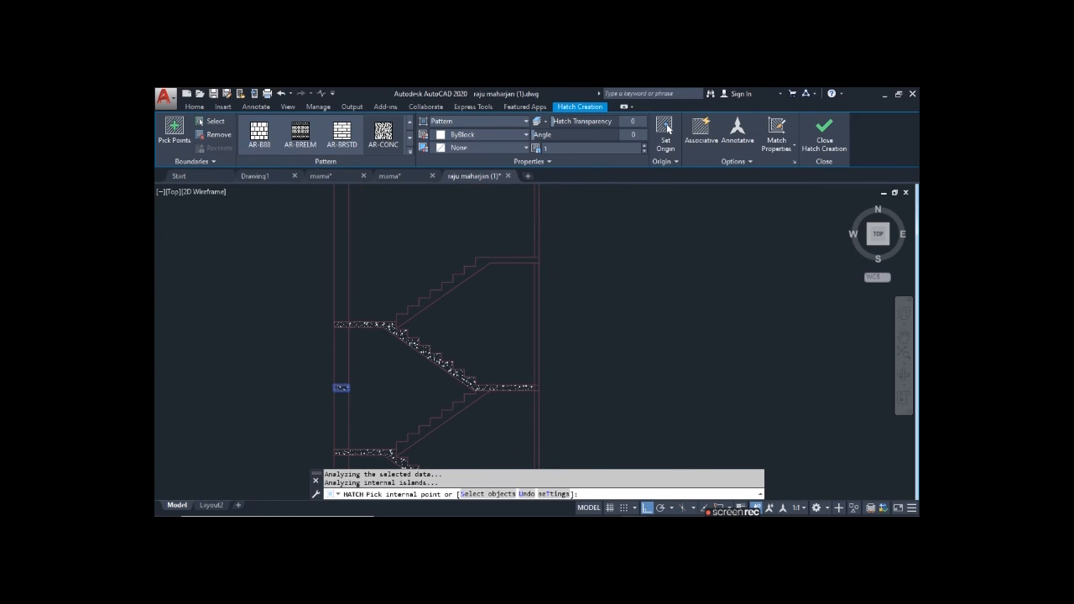
key(Escape)
Trim the inner wall line where it crosses the hatched floor slab at the foot of the uppermost cut flight
scroll(542, 422, up, 2)
text(tr)
key(Return)
scroll(514, 367, up, 3)
key(Return)
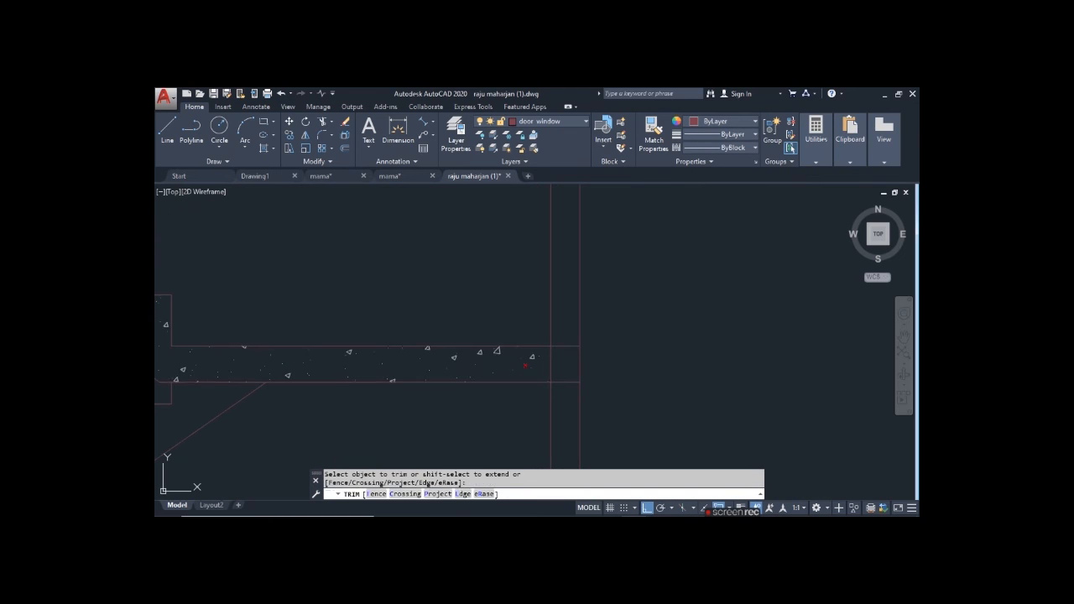
scroll(552, 369, down, 2)
key(Escape)
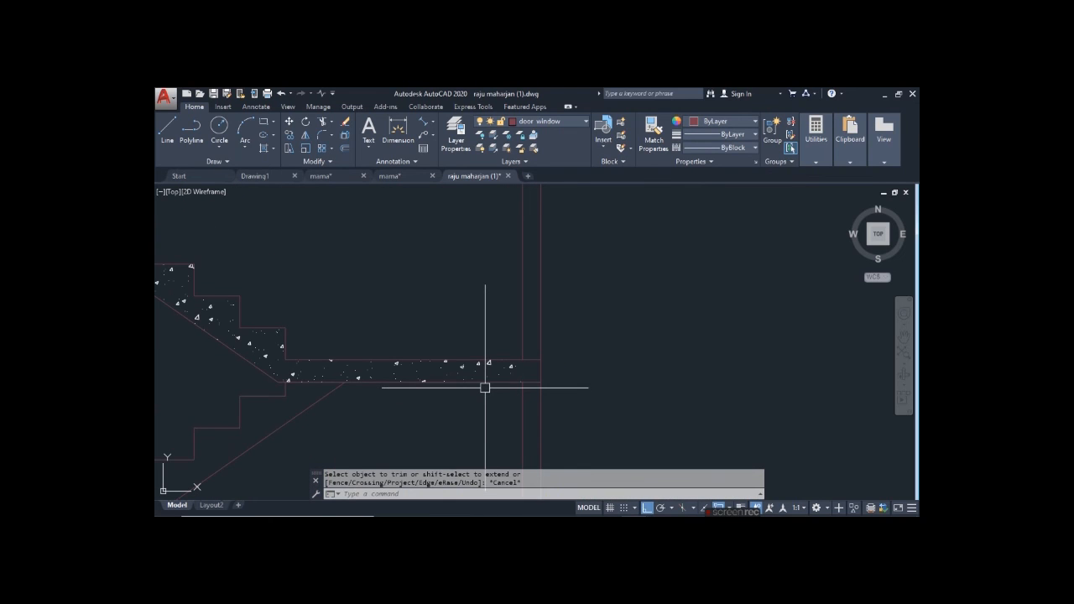
Hatch the end of that floor slab within the wall in the AR-CONC pattern
text(h)
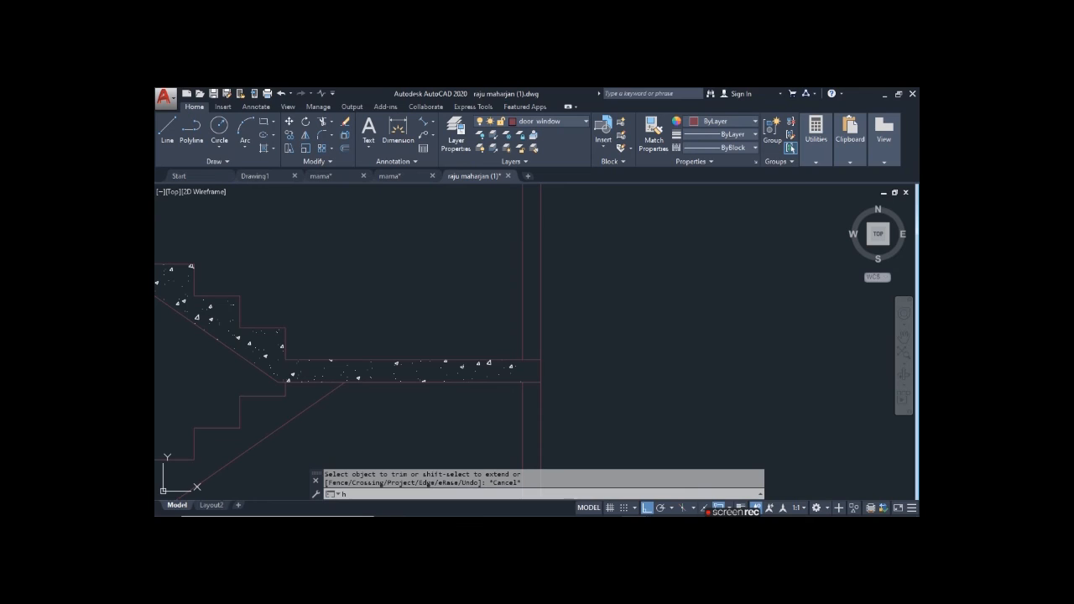
key(Return)
click(534, 369)
scroll(534, 369, down, 8)
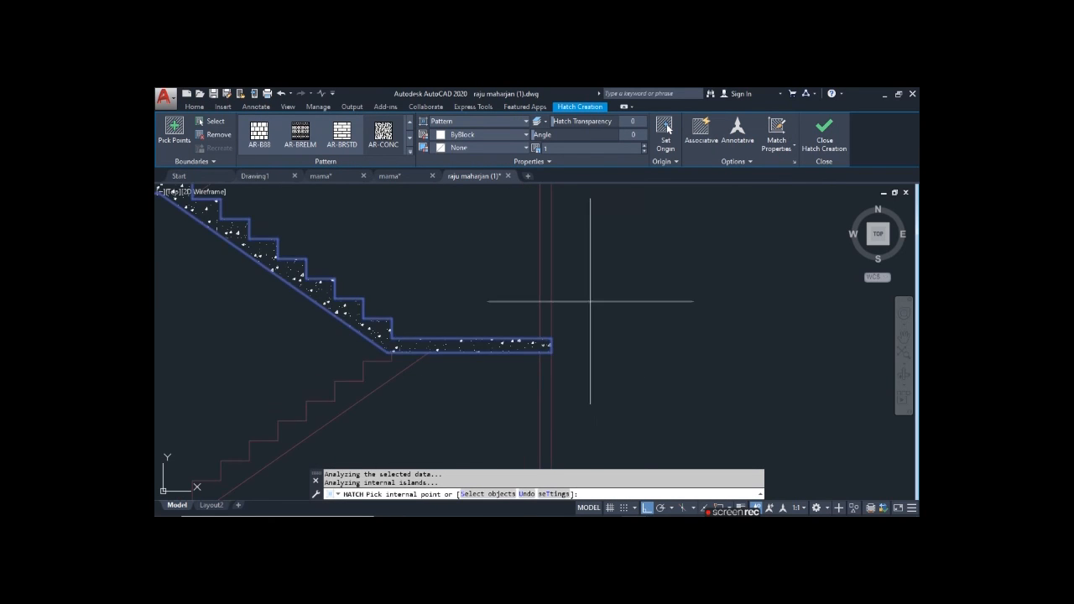
scroll(557, 343, up, 5)
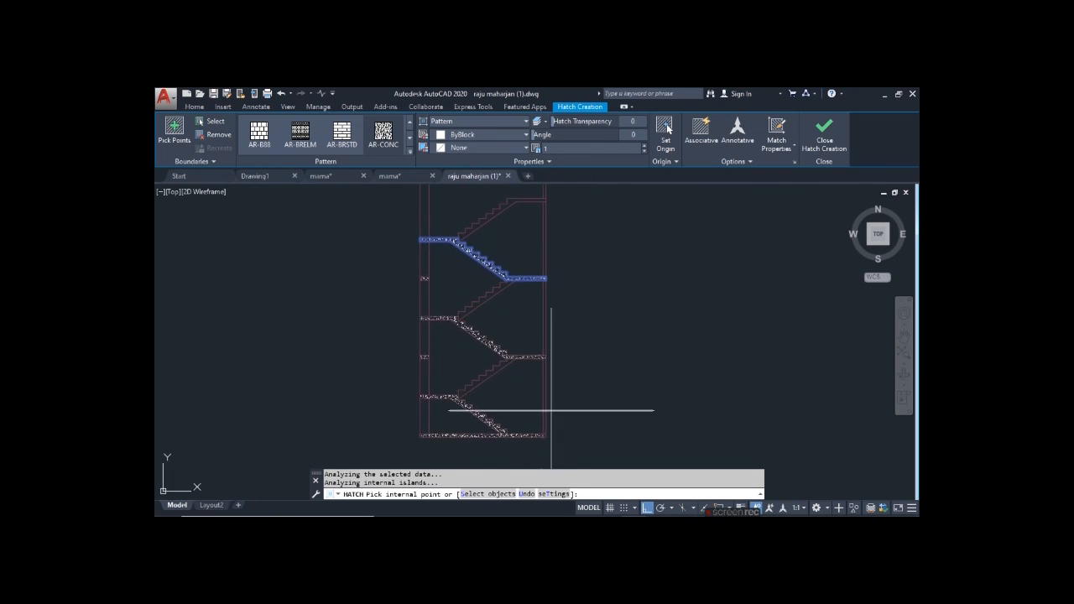
scroll(491, 360, down, 2)
key(Escape)
scroll(456, 355, down, 2)
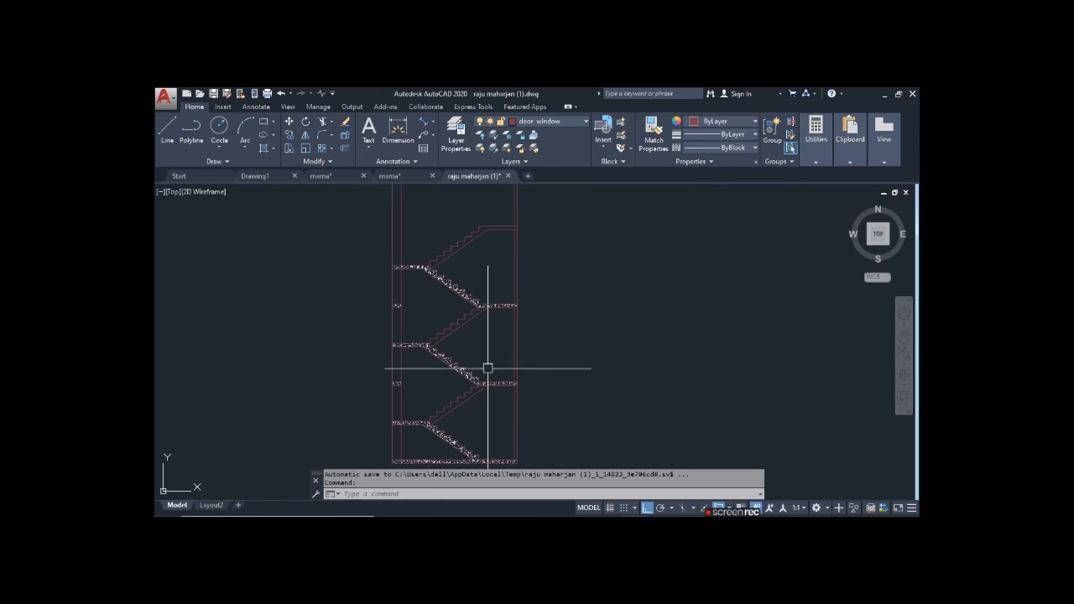
middle_drag(488, 368, 488, 354)
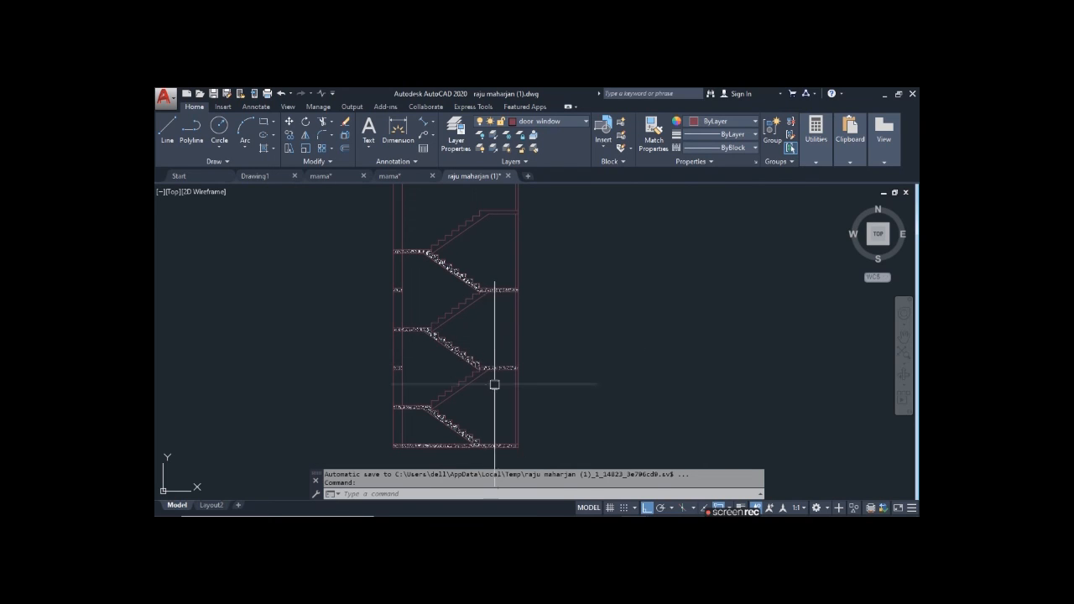
middle_drag(492, 383, 492, 373)
scroll(484, 364, down, 3)
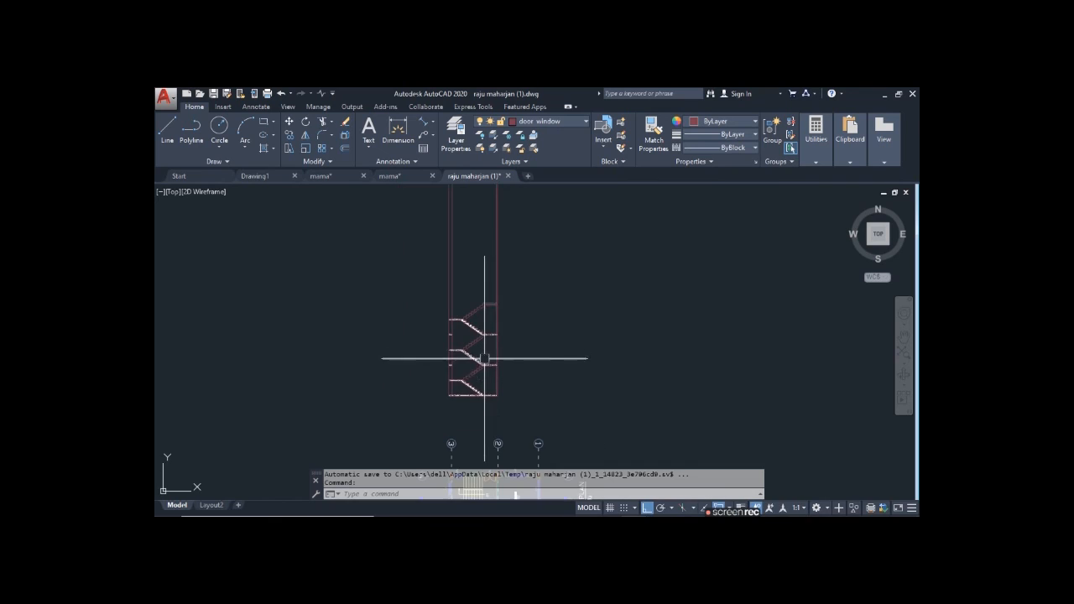
scroll(485, 400, up, 2)
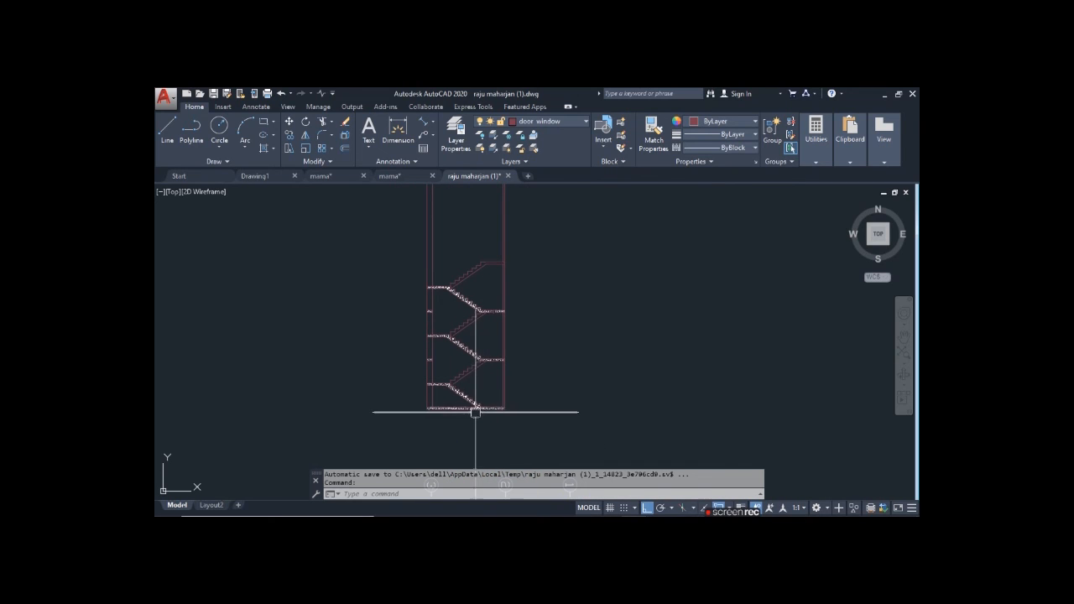